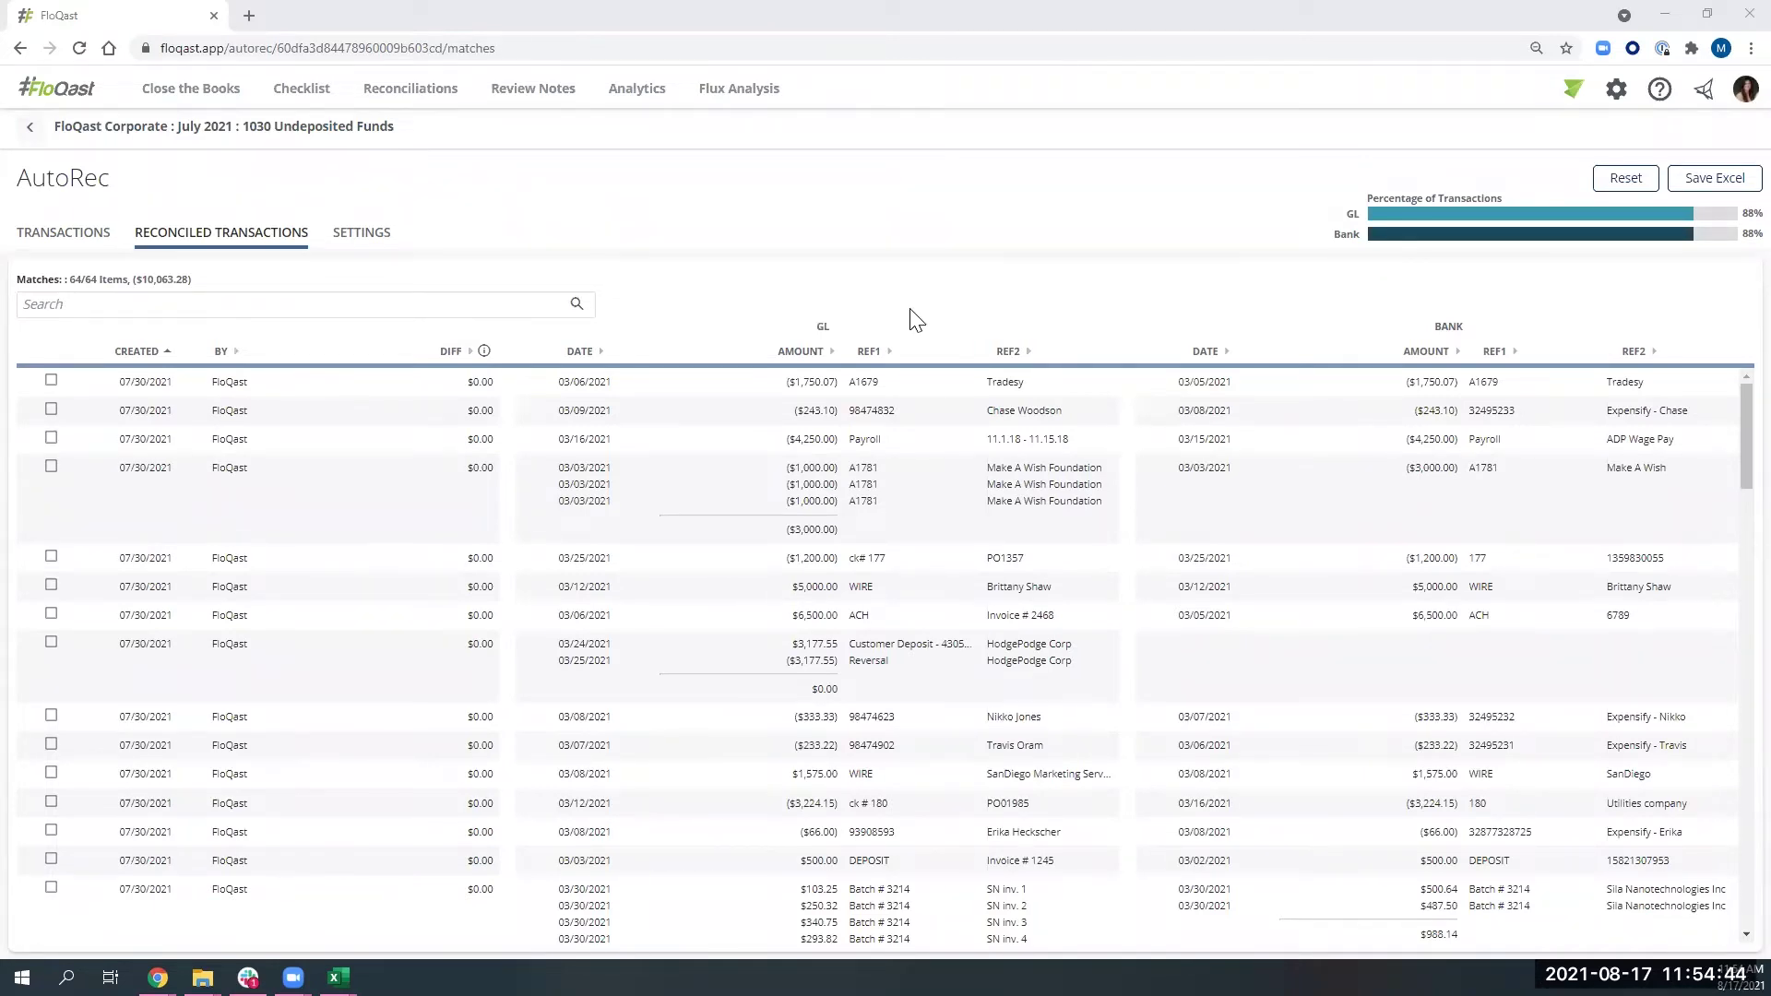
left_click(842, 337)
left_click(1407, 331)
scroll(1192, 533, "down", 1)
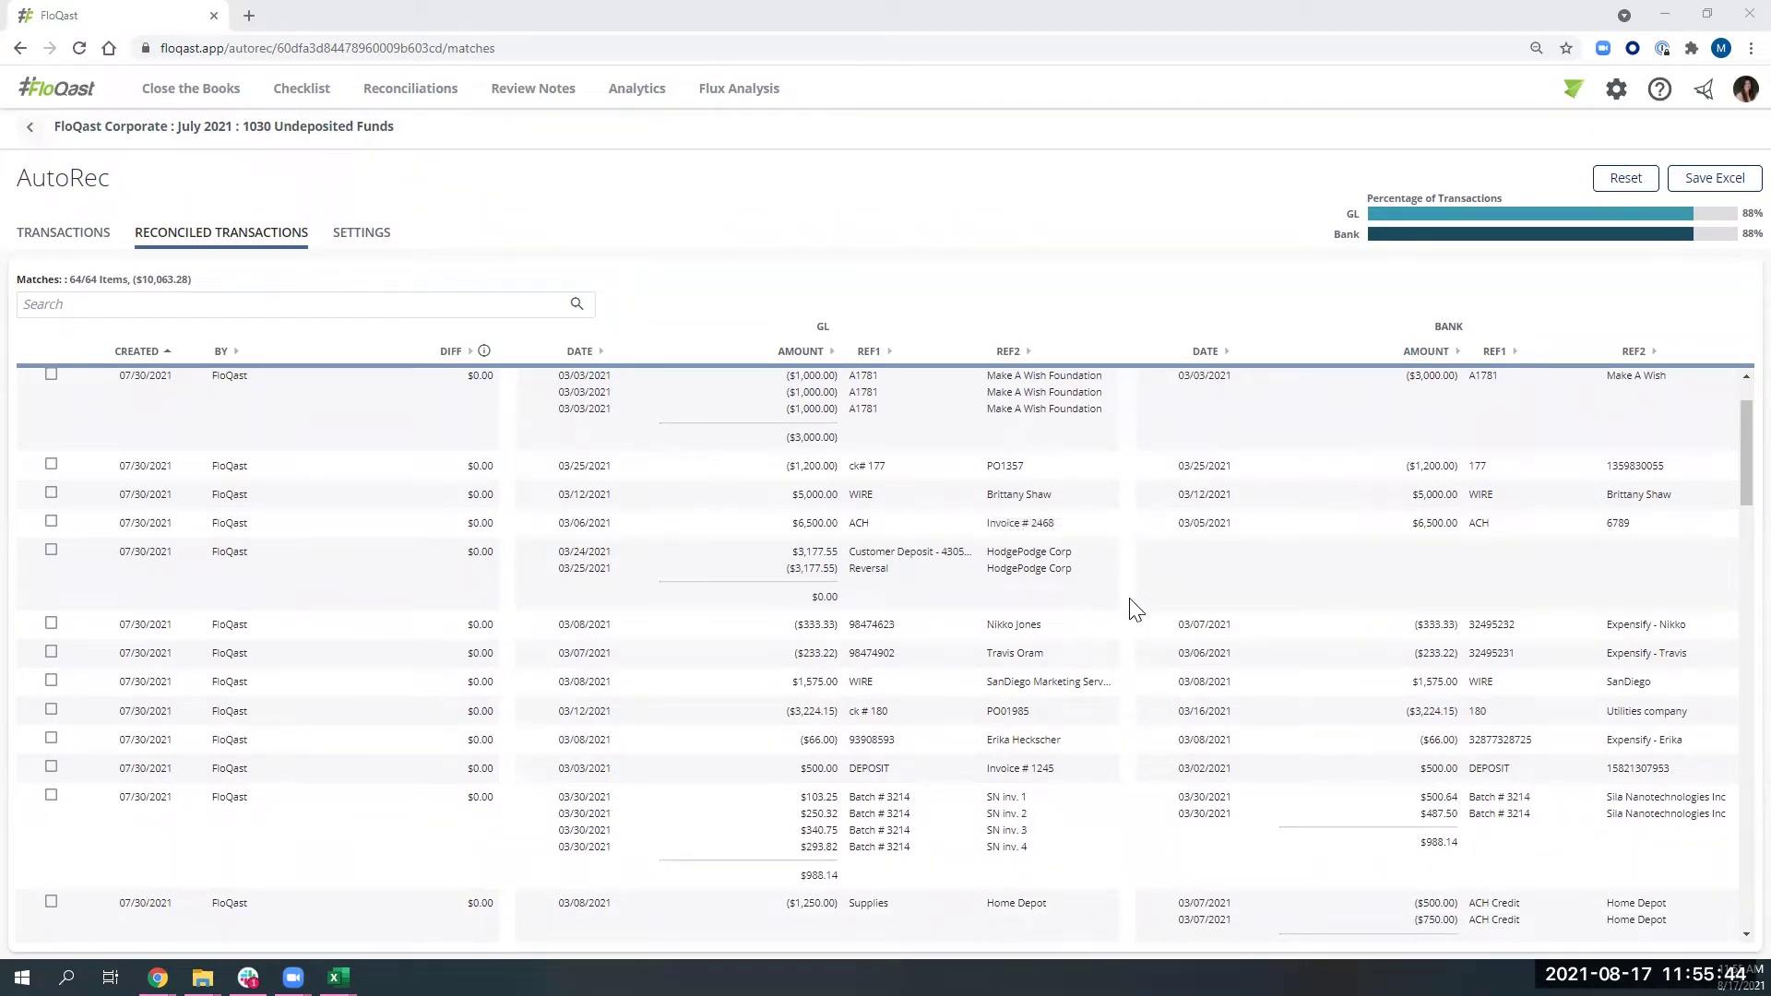
scroll(1135, 609, "up", 1)
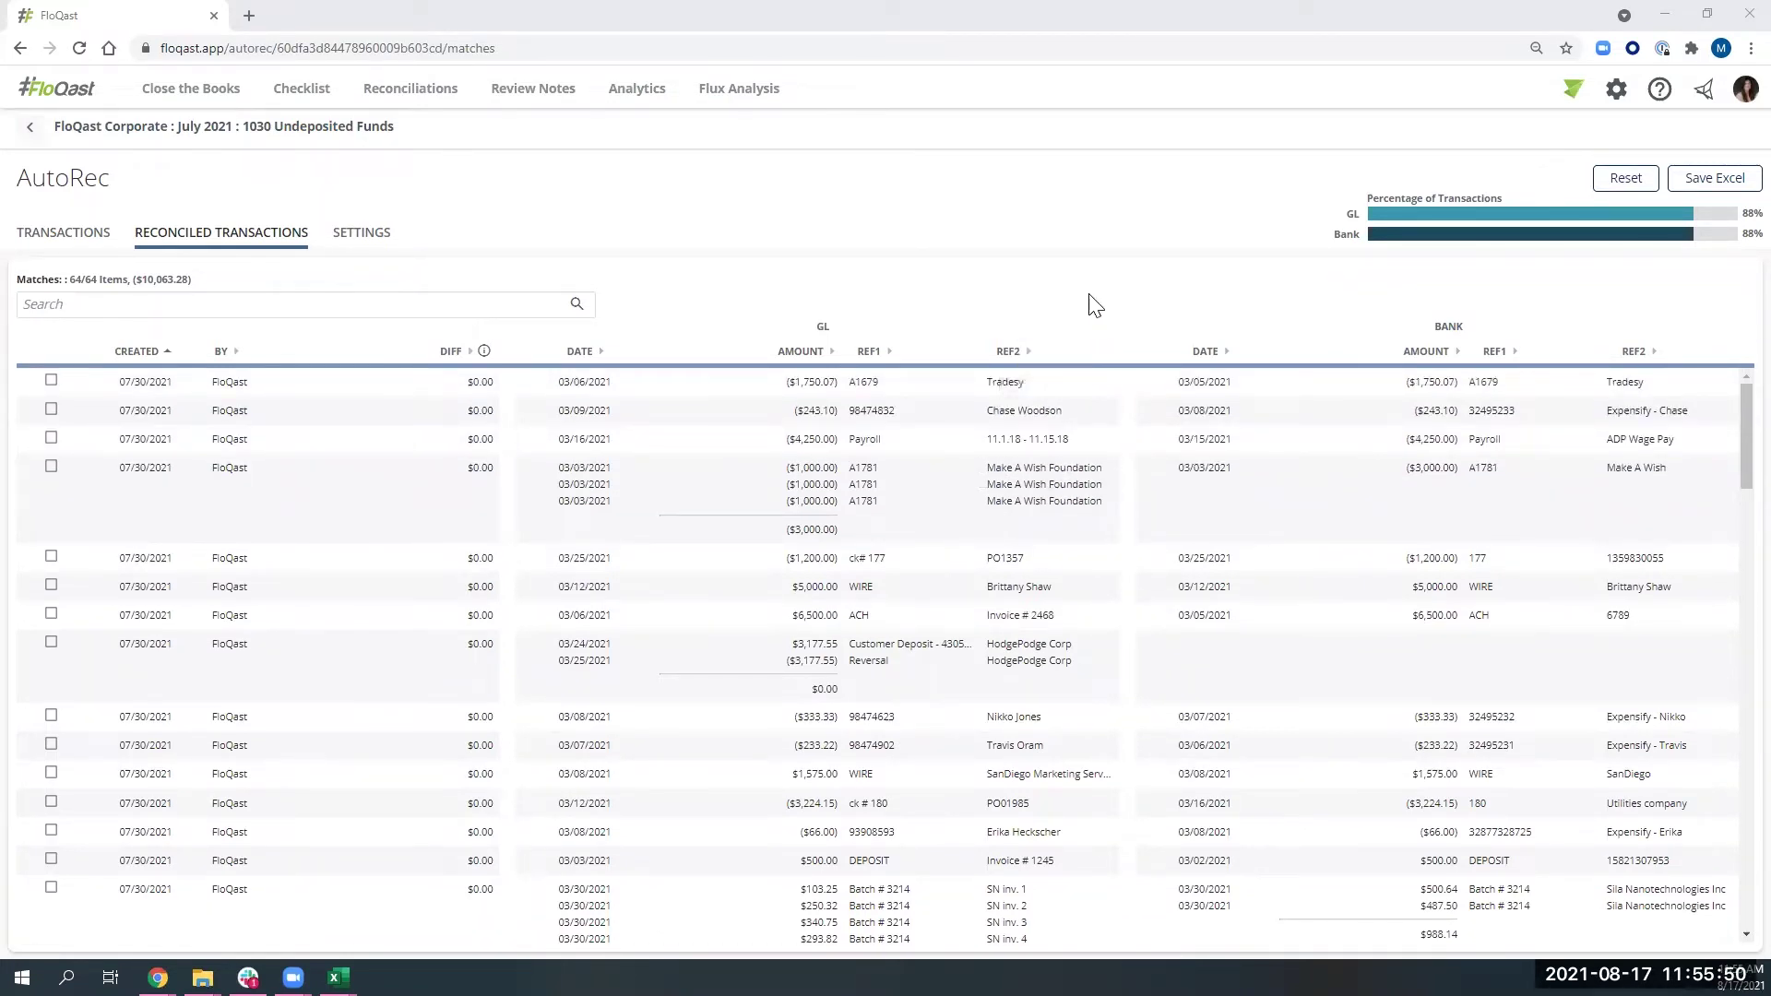
List the unreconciled transactions and select all three SuiteWorld bank fees by filtering Bank for 'Suite'
left_click(1352, 254)
left_click(63, 235)
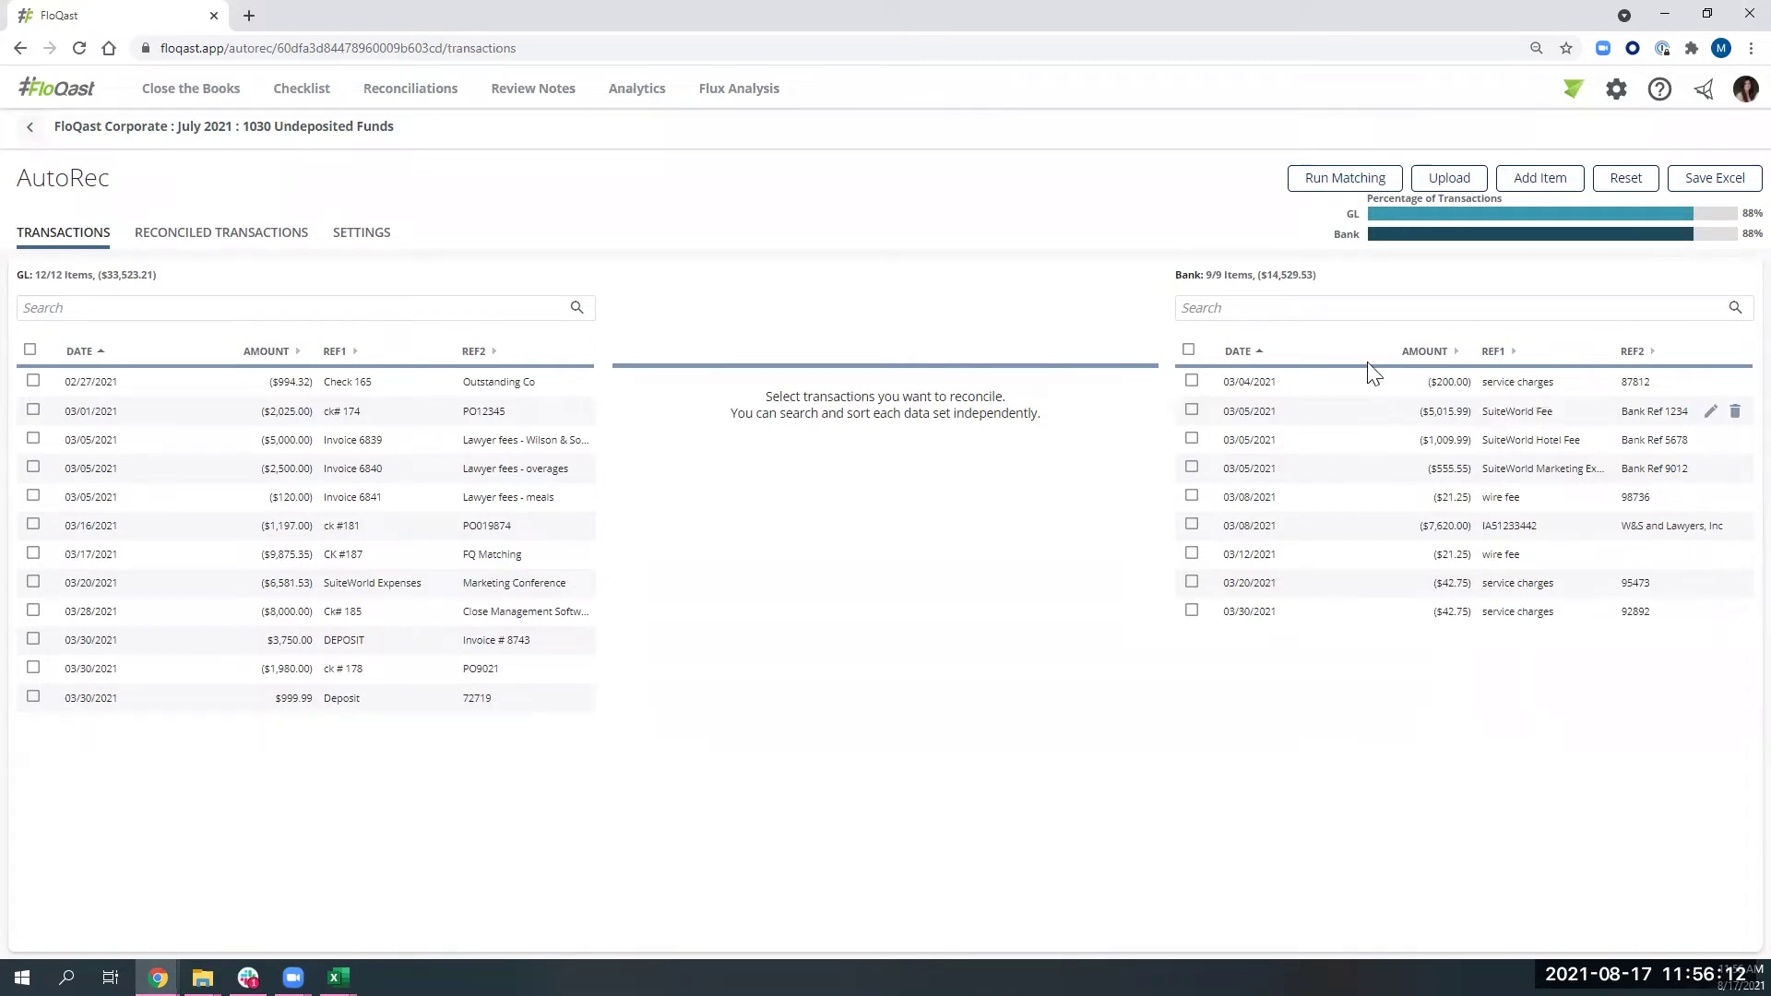
left_click(1287, 309)
type("Suite")
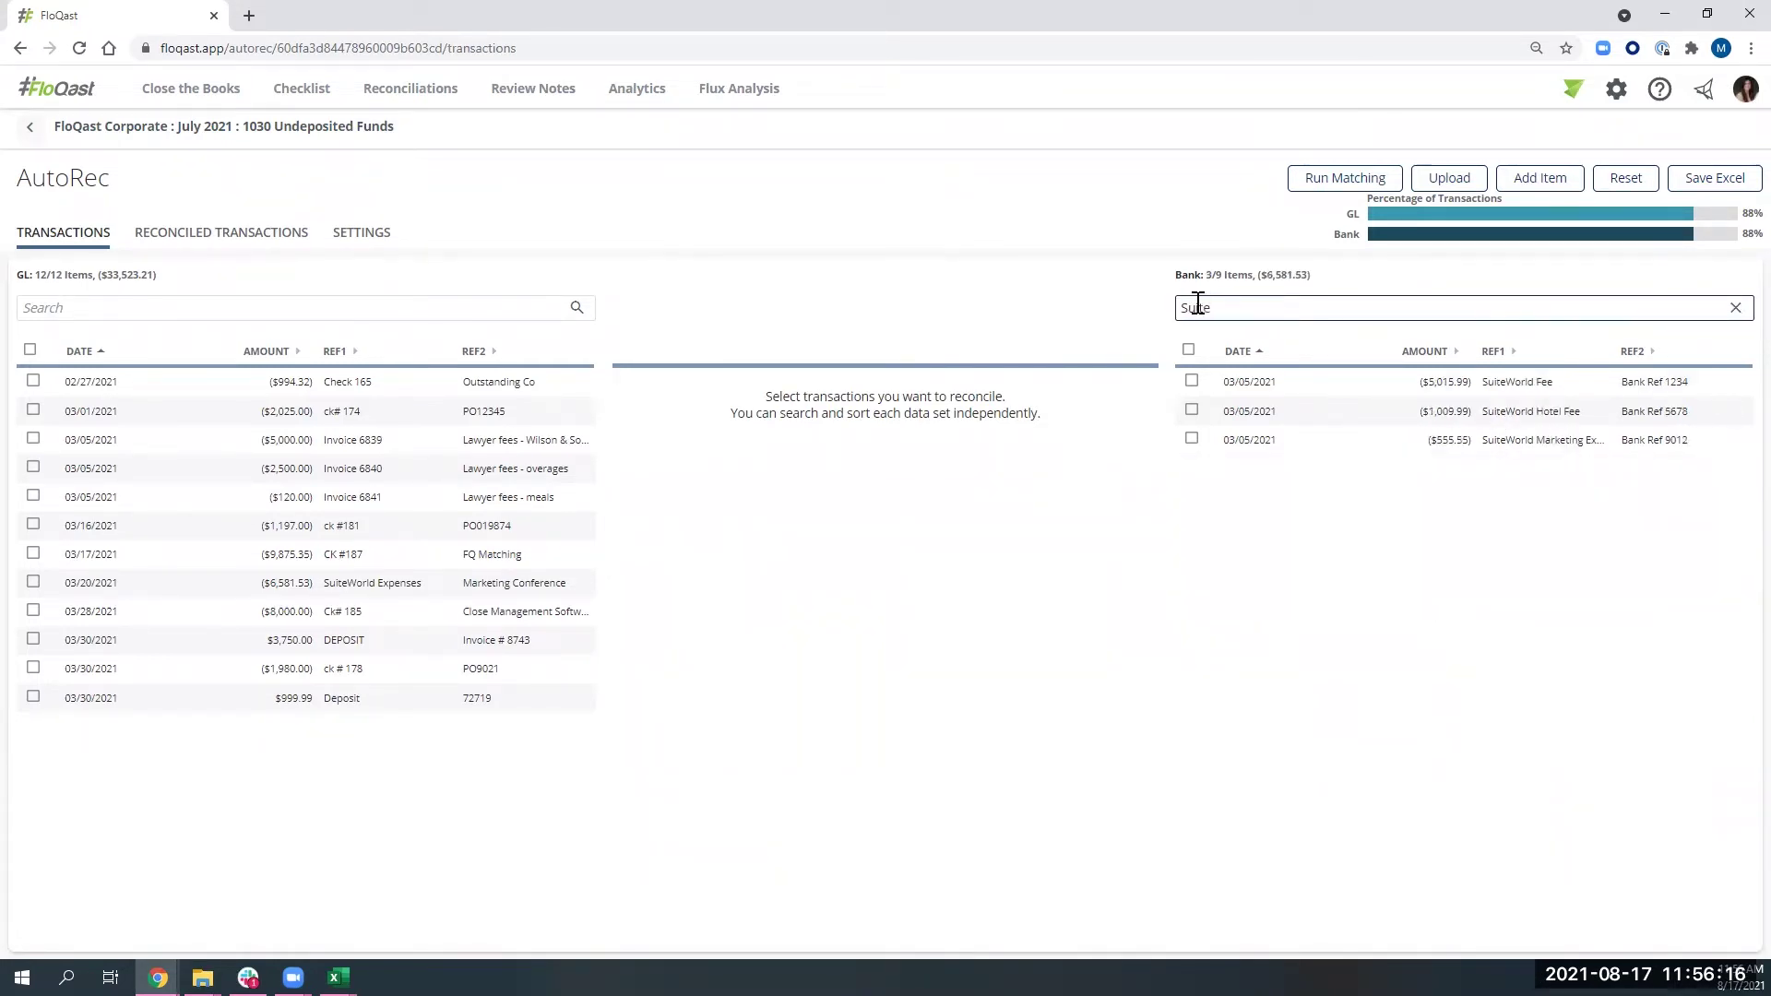
left_click(1188, 351)
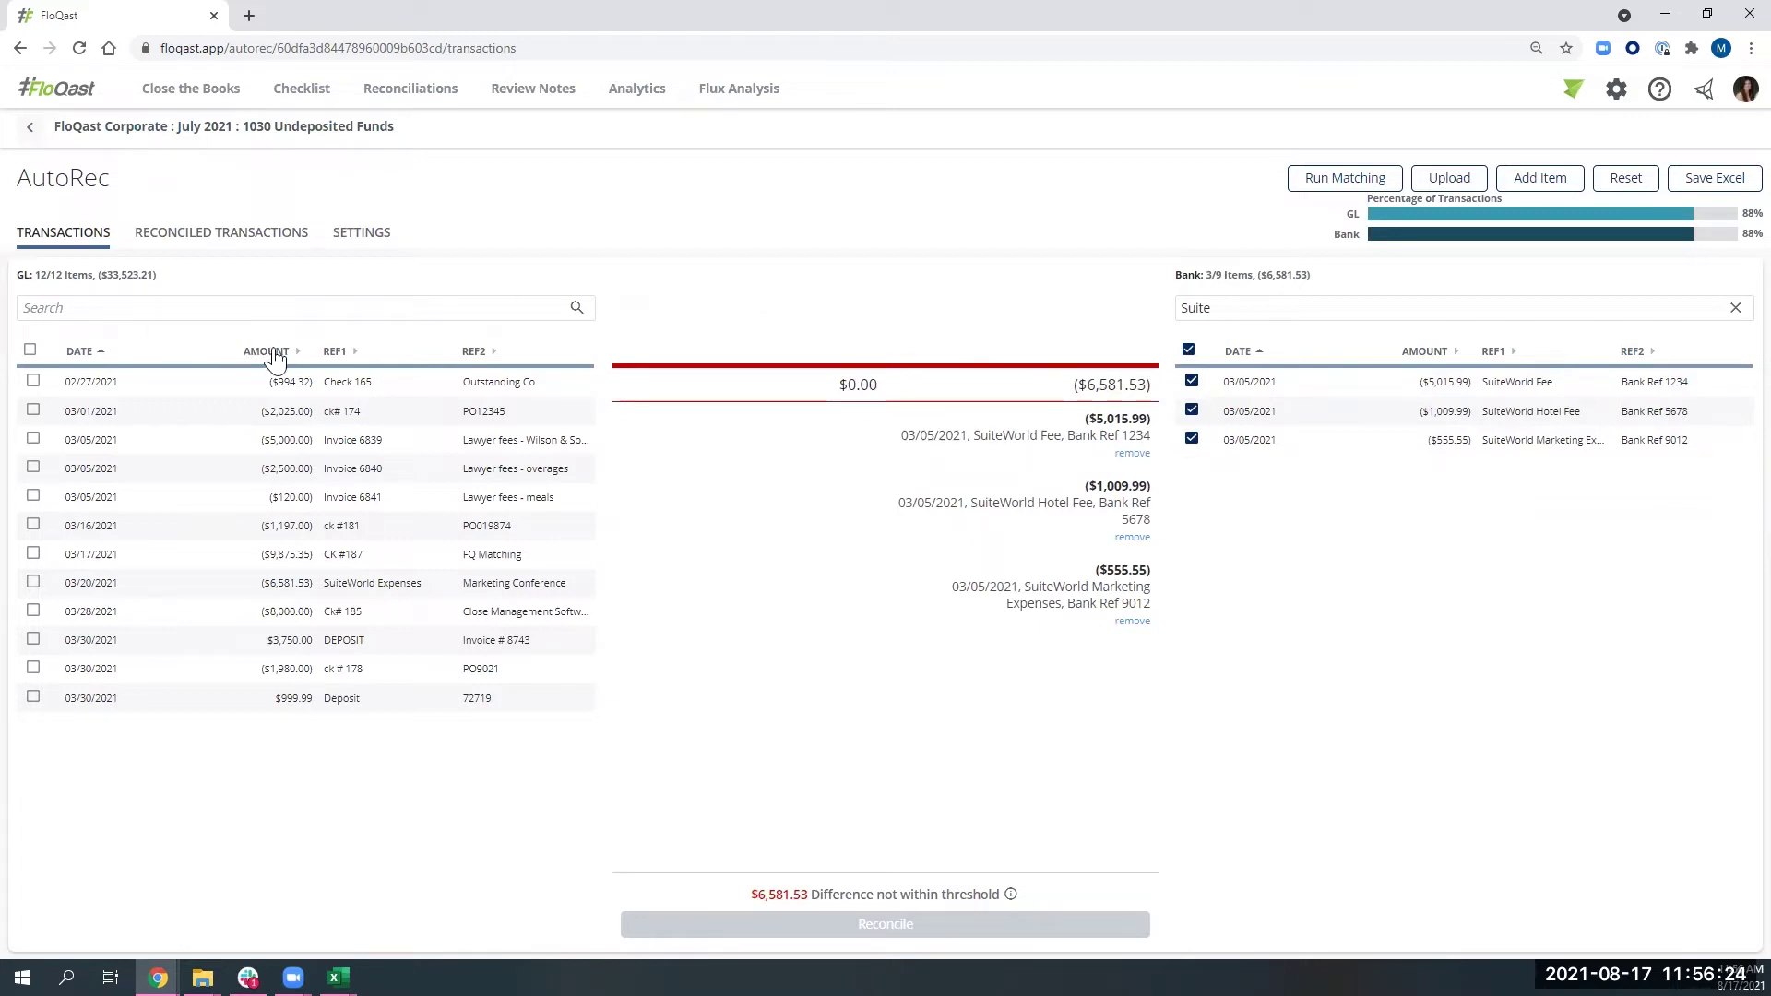
Sort GL by amount and reconcile the ($6,581.53) SuiteWorld Expenses entry against those fees
left_click(268, 351)
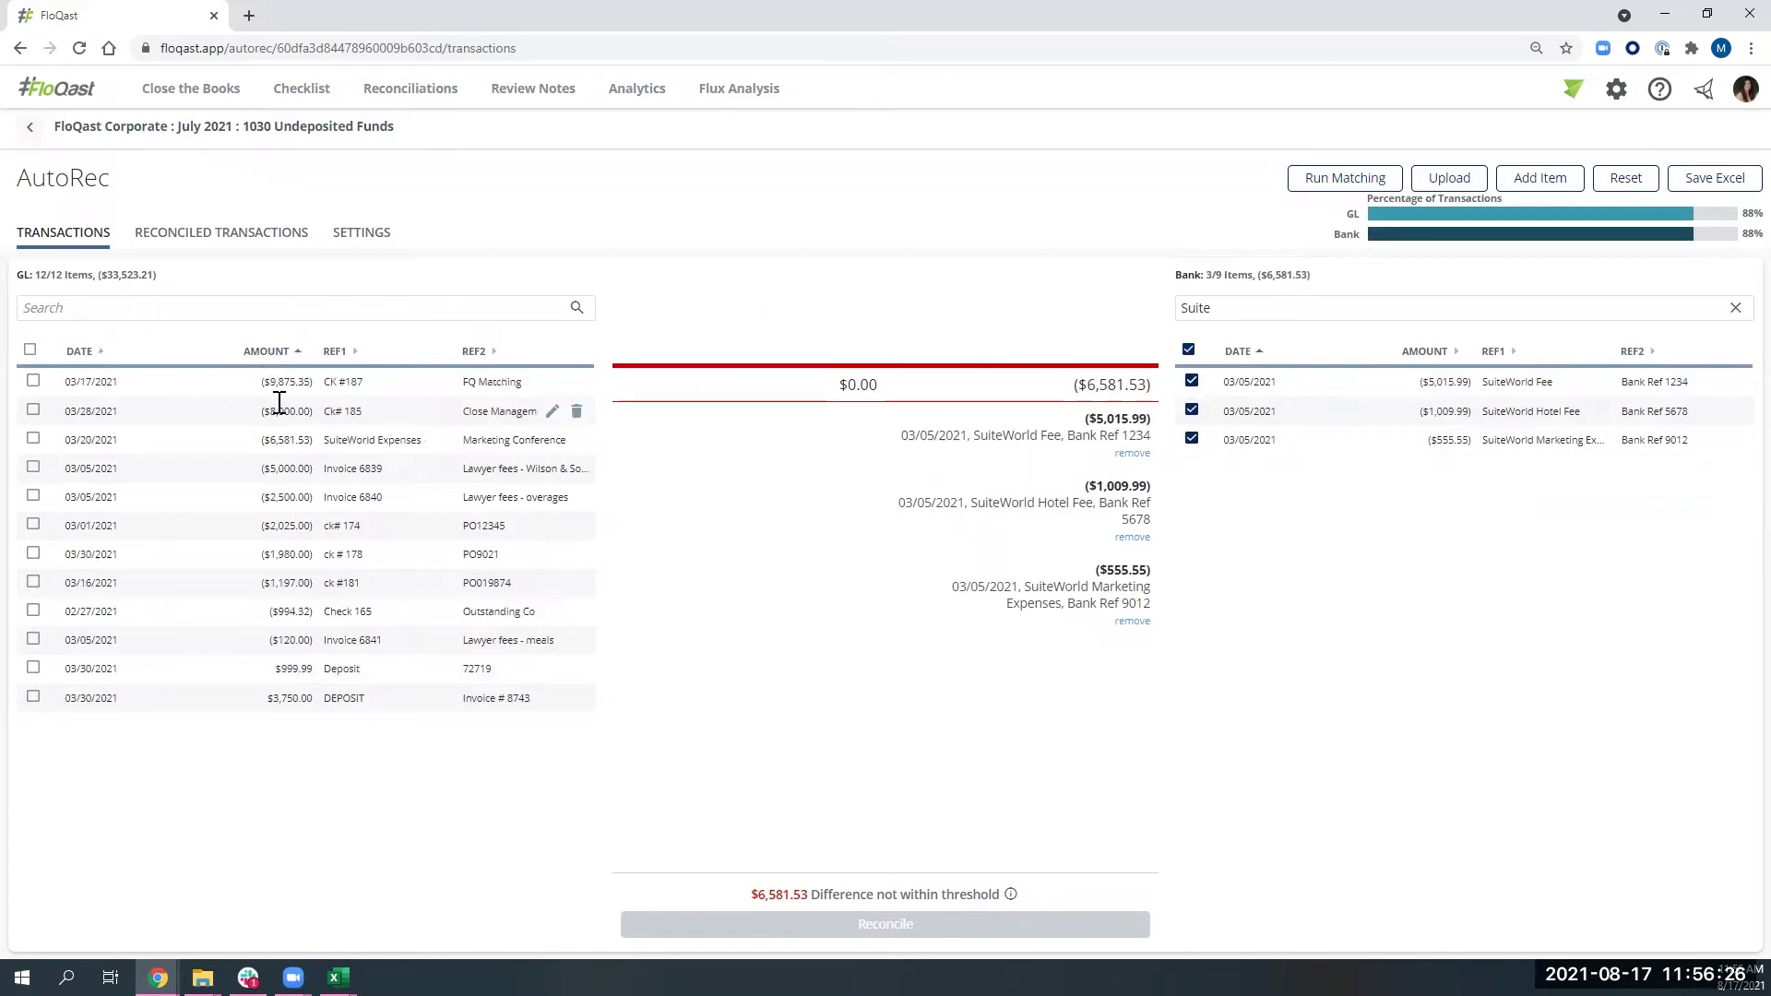
left_click(31, 439)
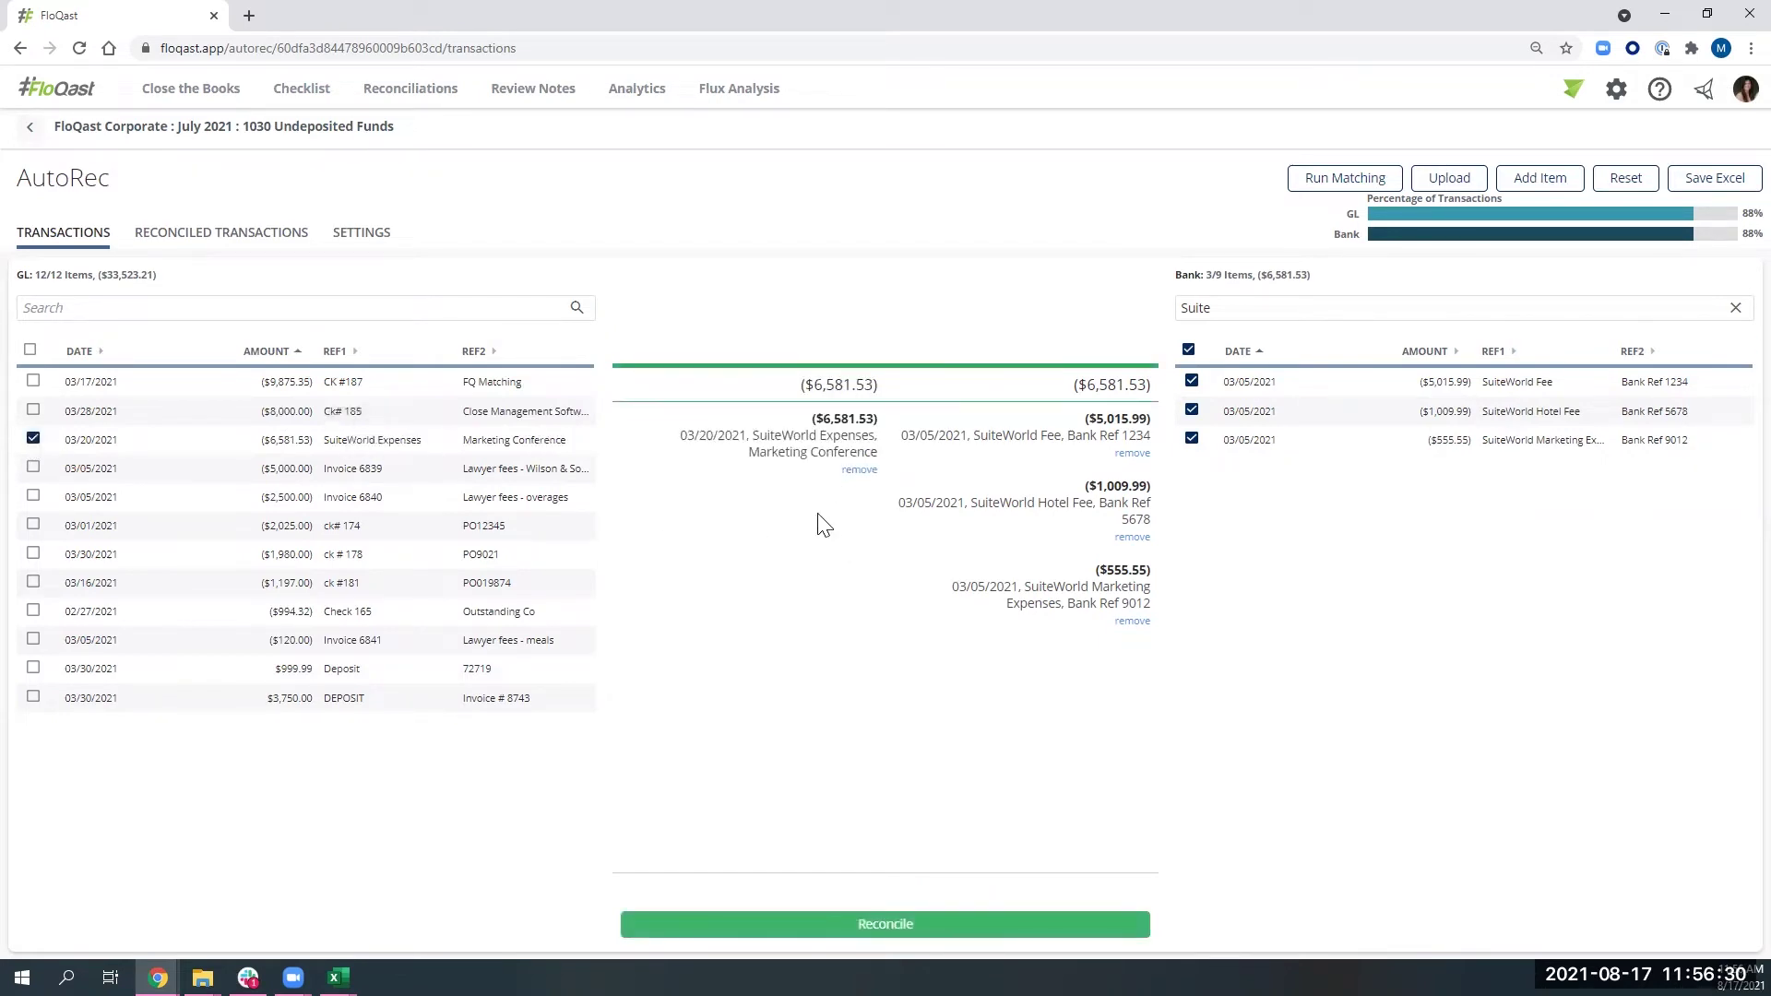
left_click(910, 932)
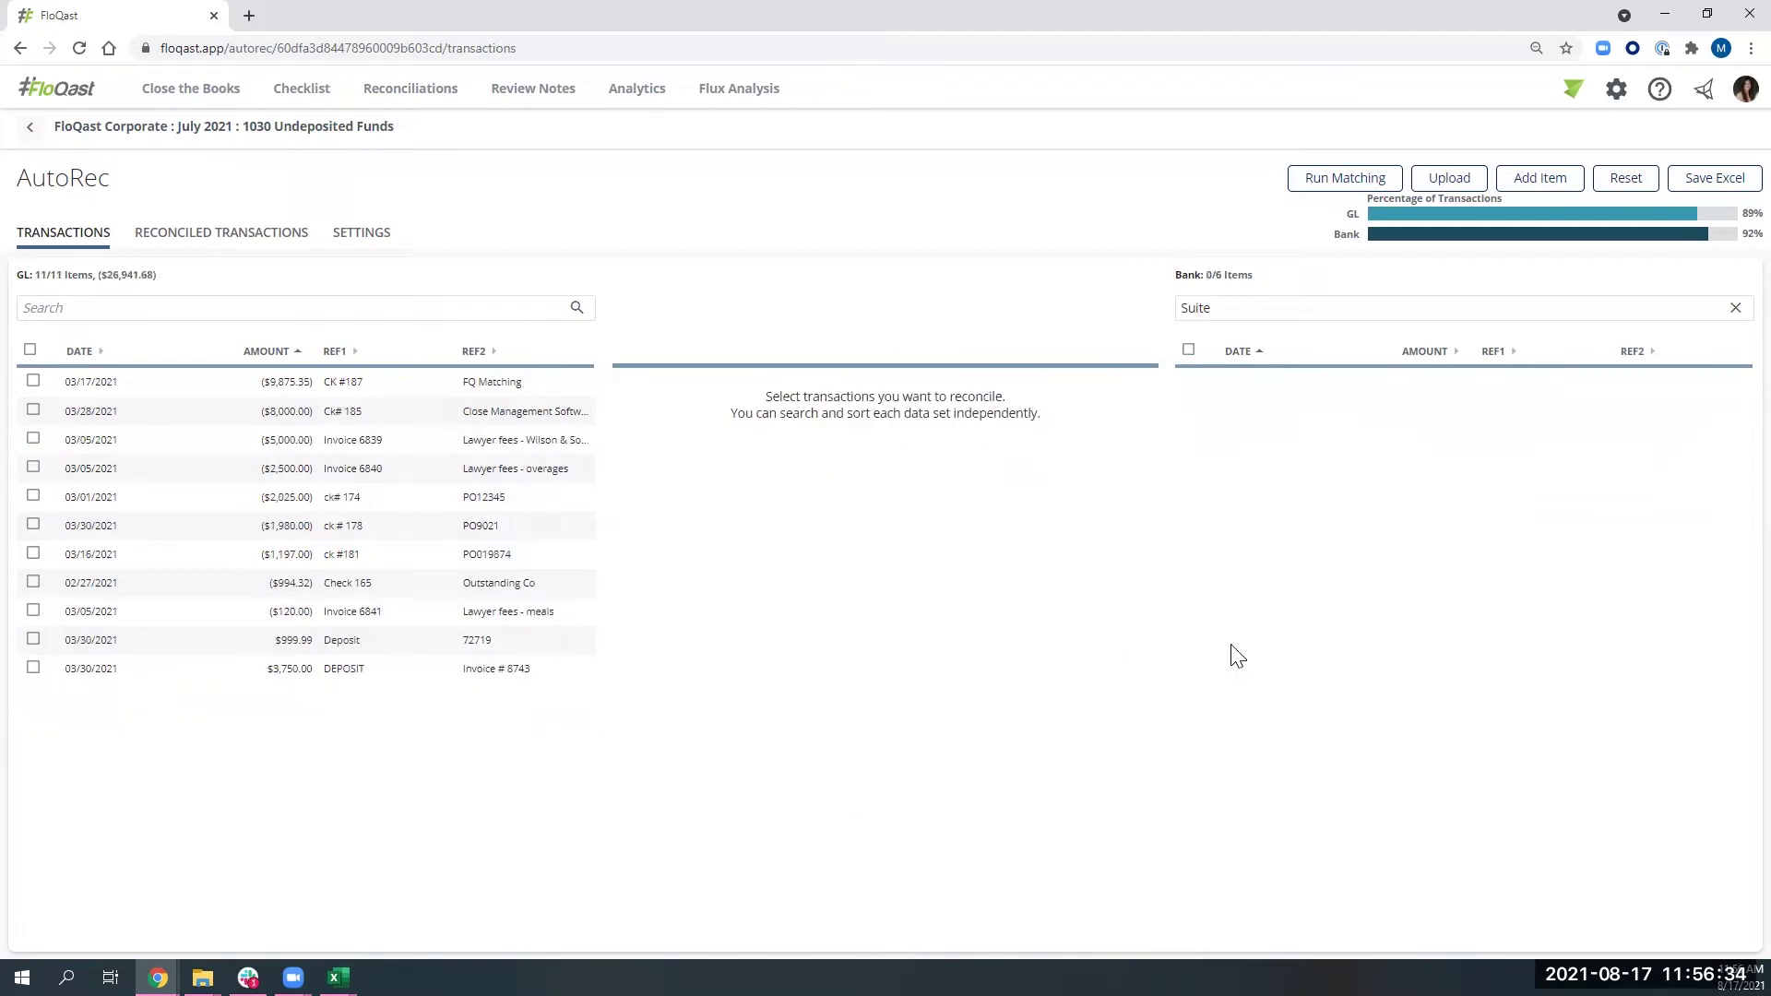
Clear the 'Suite' bank filter to list all six bank items, then save the reconciliation to Excel
left_click(1735, 307)
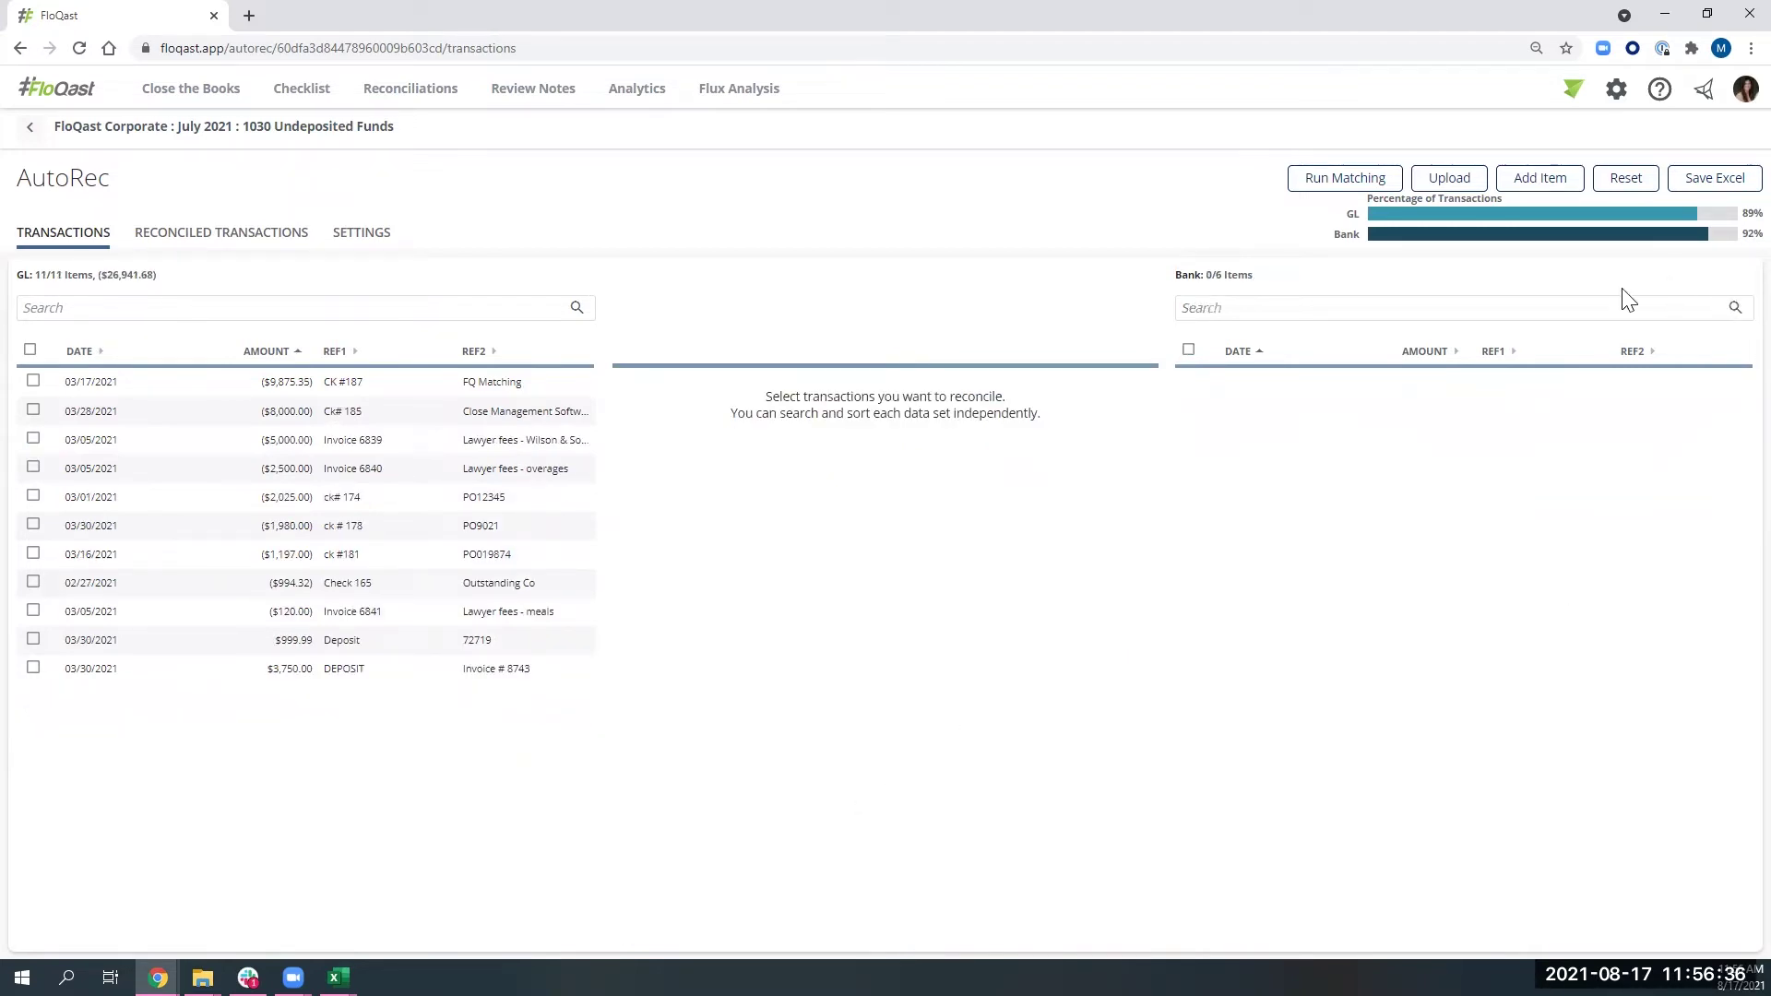
left_click(236, 247)
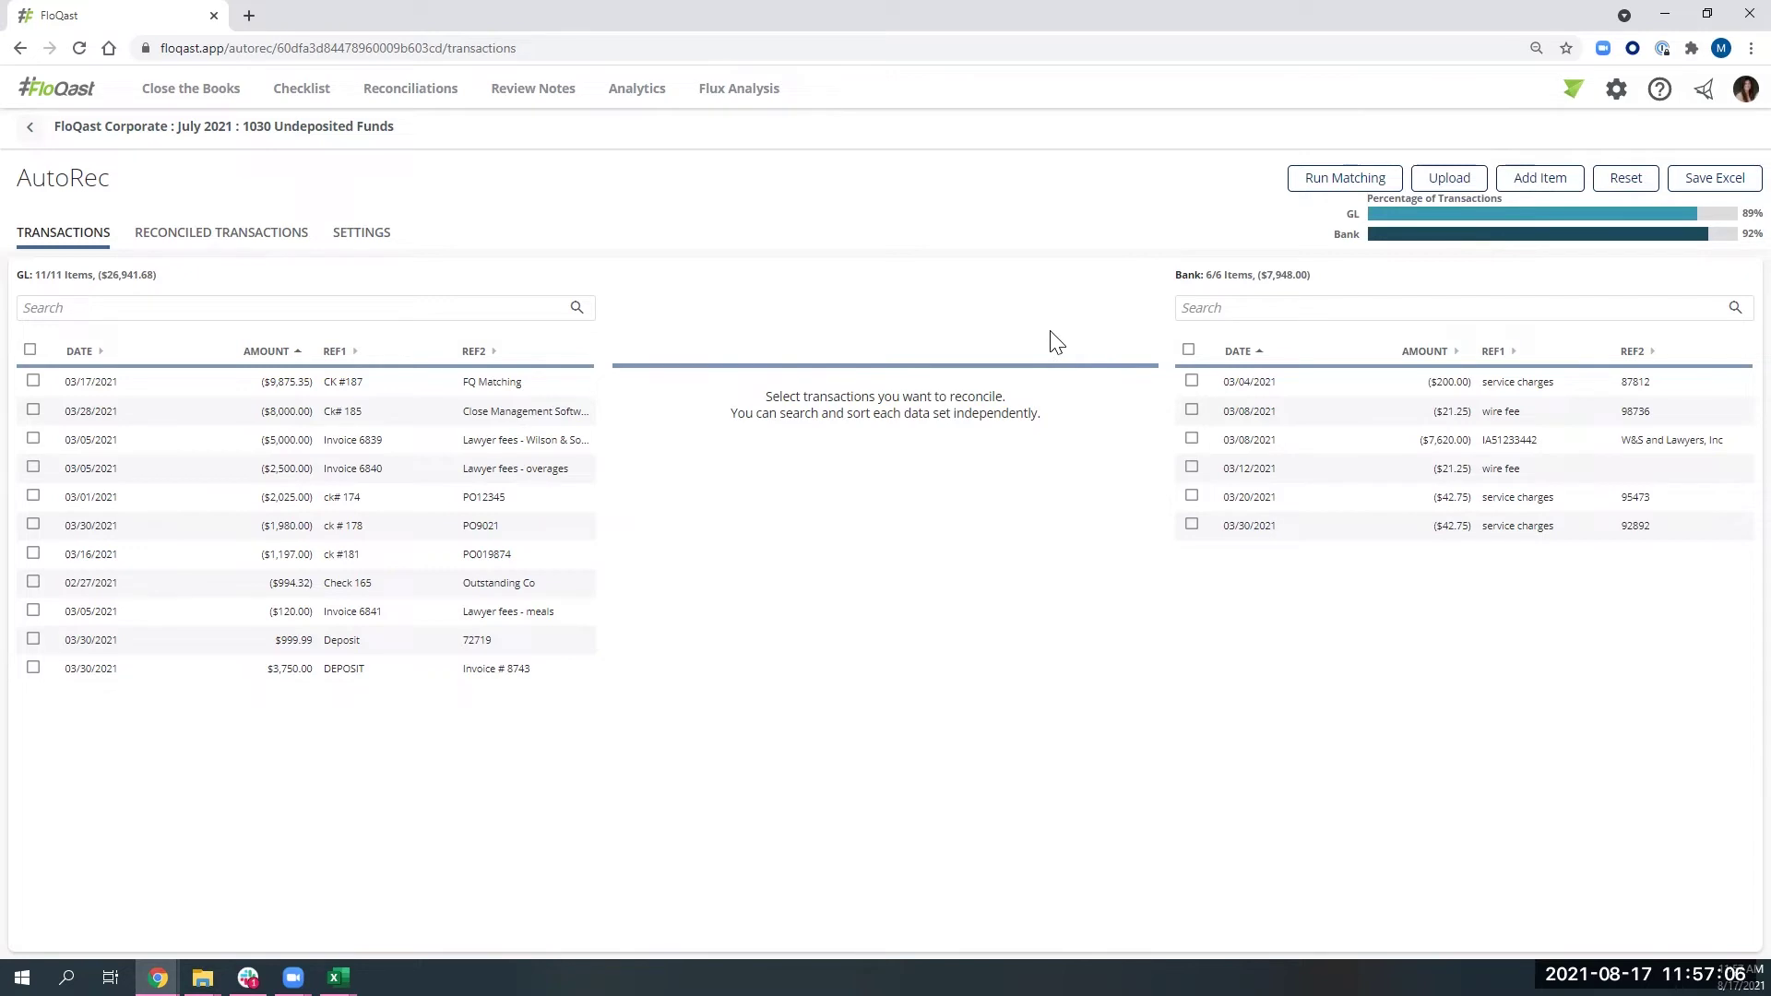
left_click(1716, 180)
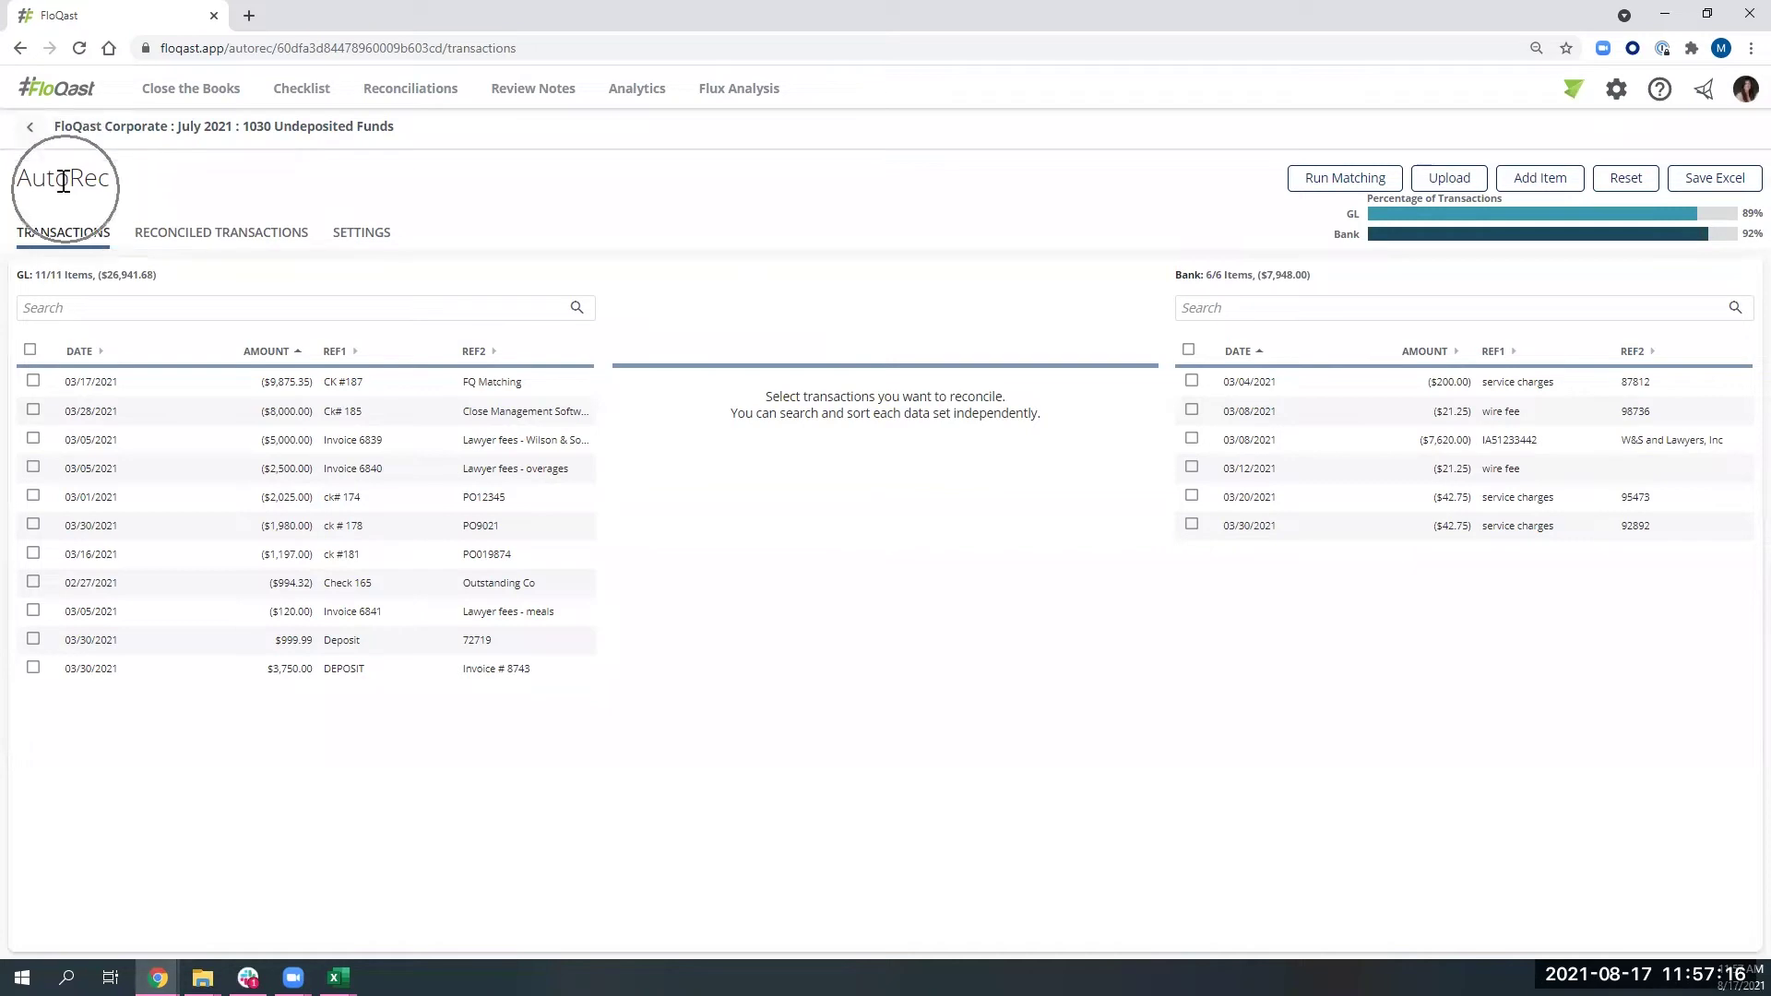
Go back to the Reconciliations list and scroll down to the 1300 Prepaid Expenses account
left_click(28, 136)
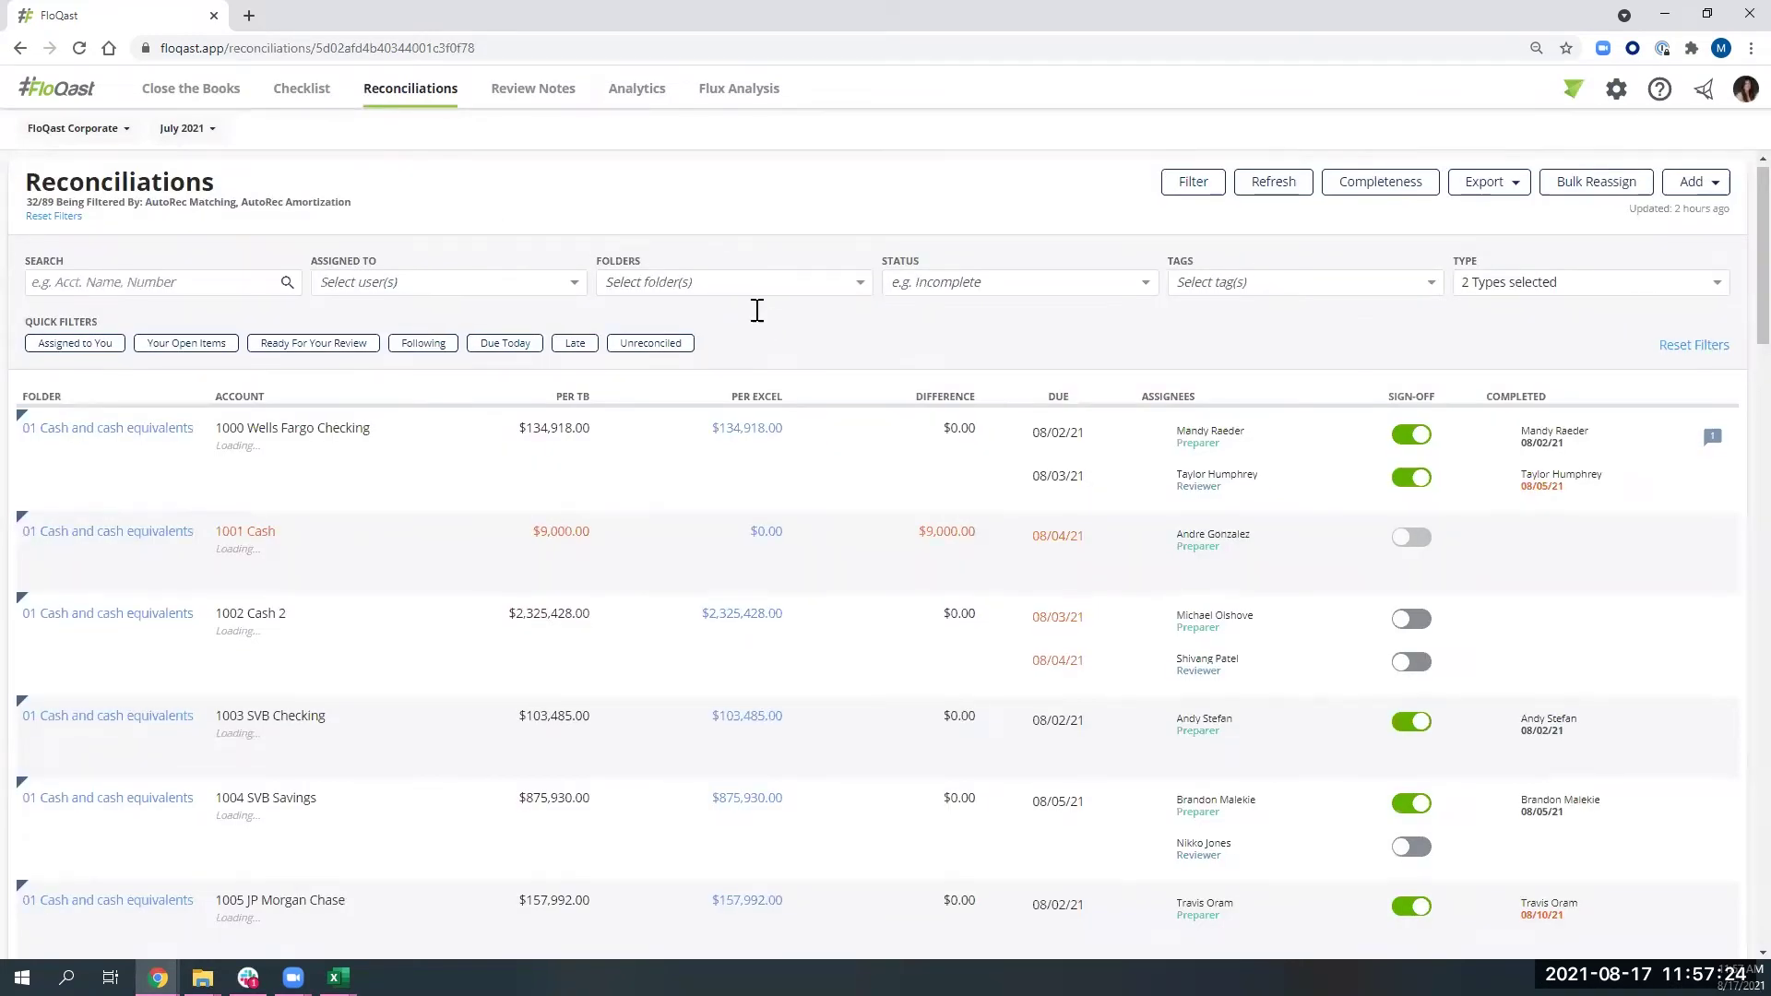
scroll(755, 310, "down", 6)
scroll(754, 313, "down", 10)
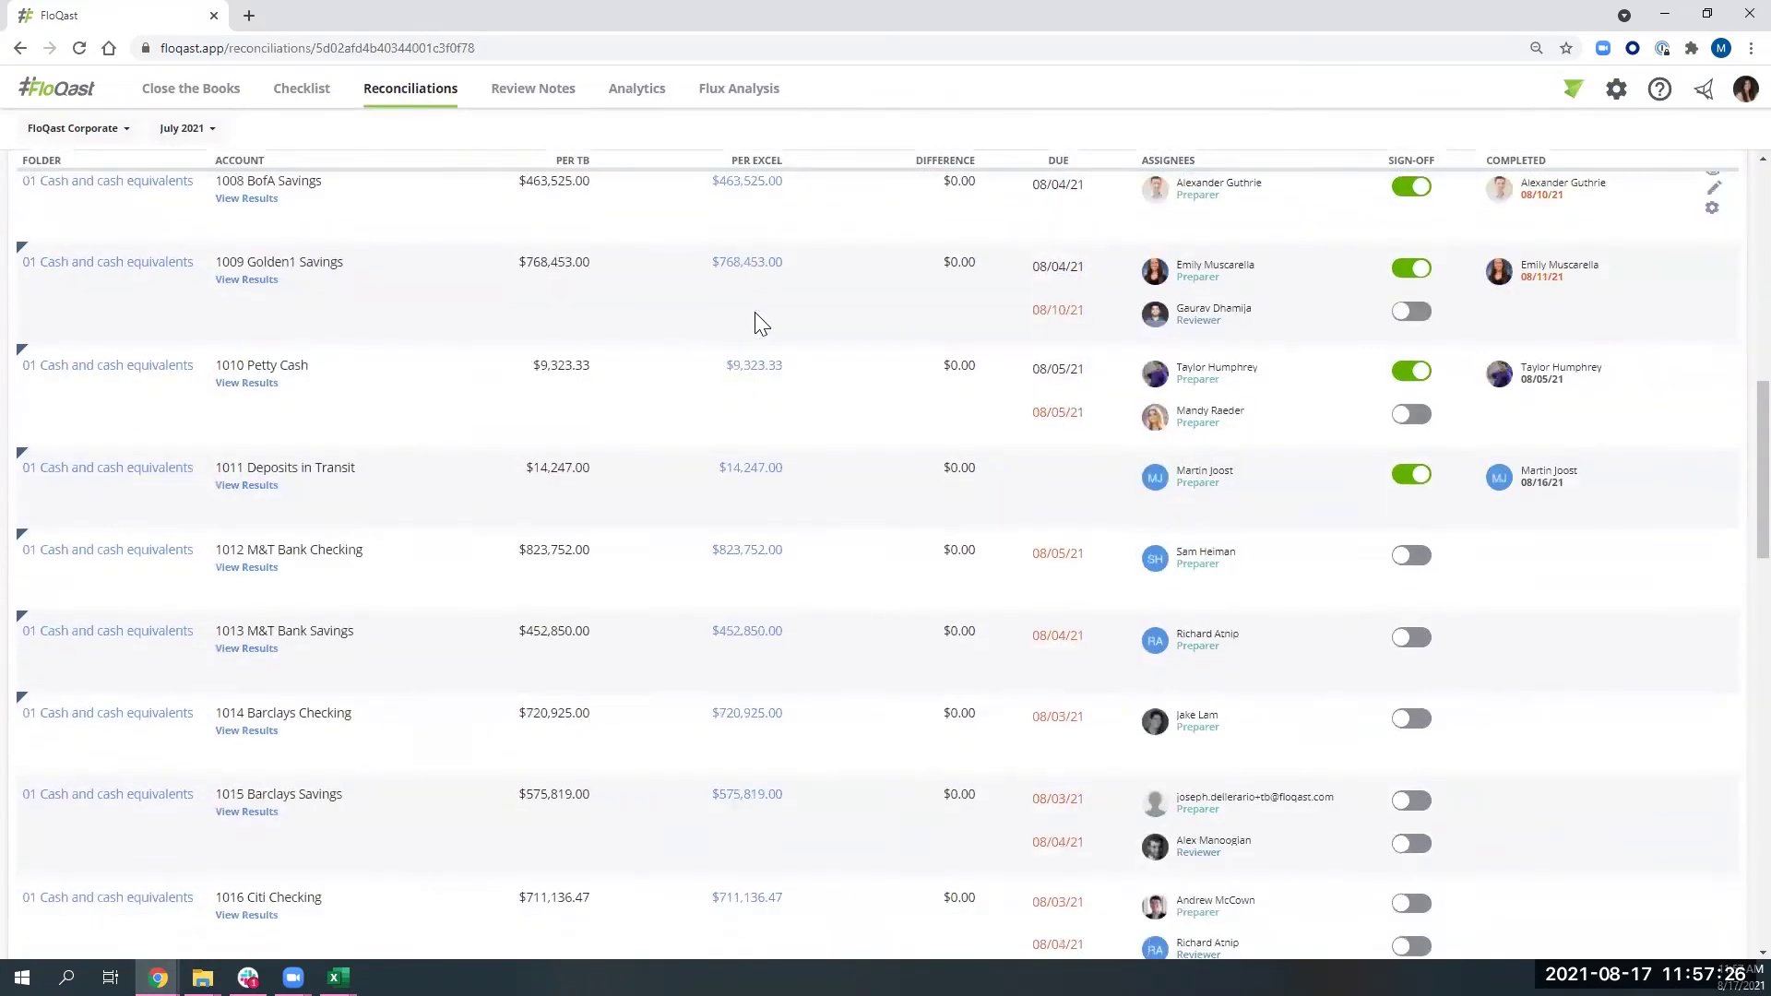
scroll(755, 314, "down", 15)
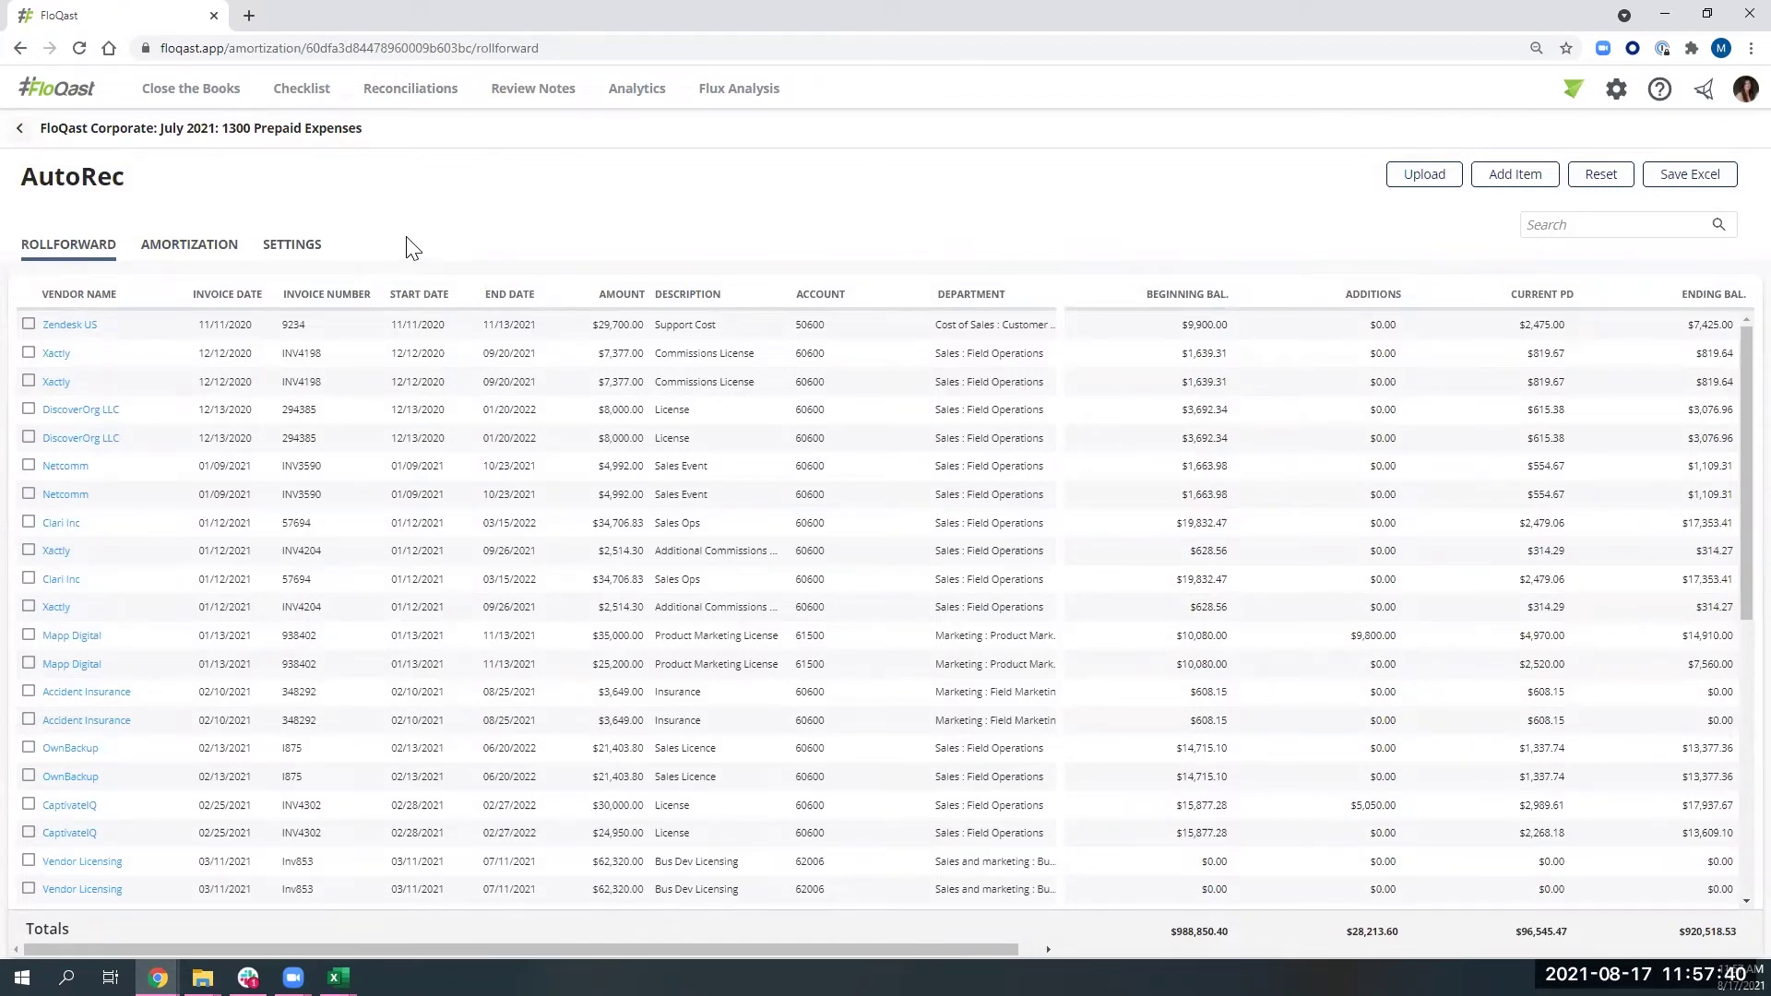
left_click(191, 249)
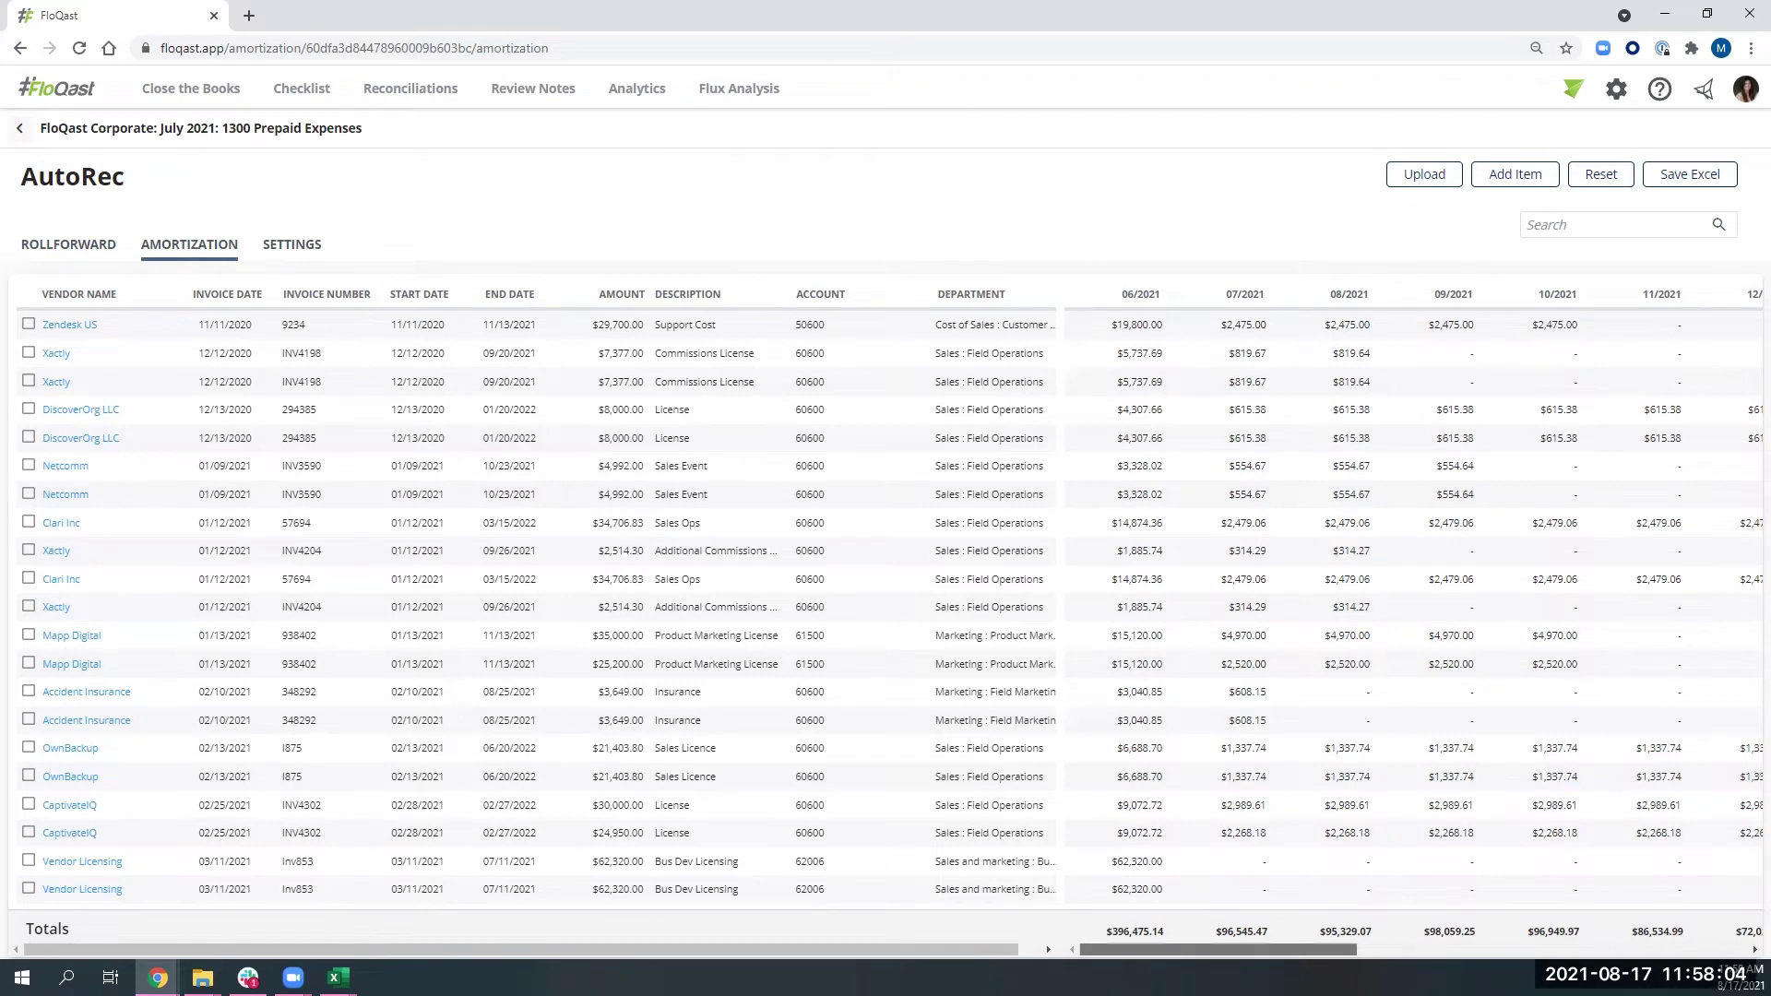
mouse_move(1219, 949)
left_mouse_down()
mouse_move(1491, 949)
mouse_move(1217, 949)
left_mouse_up()
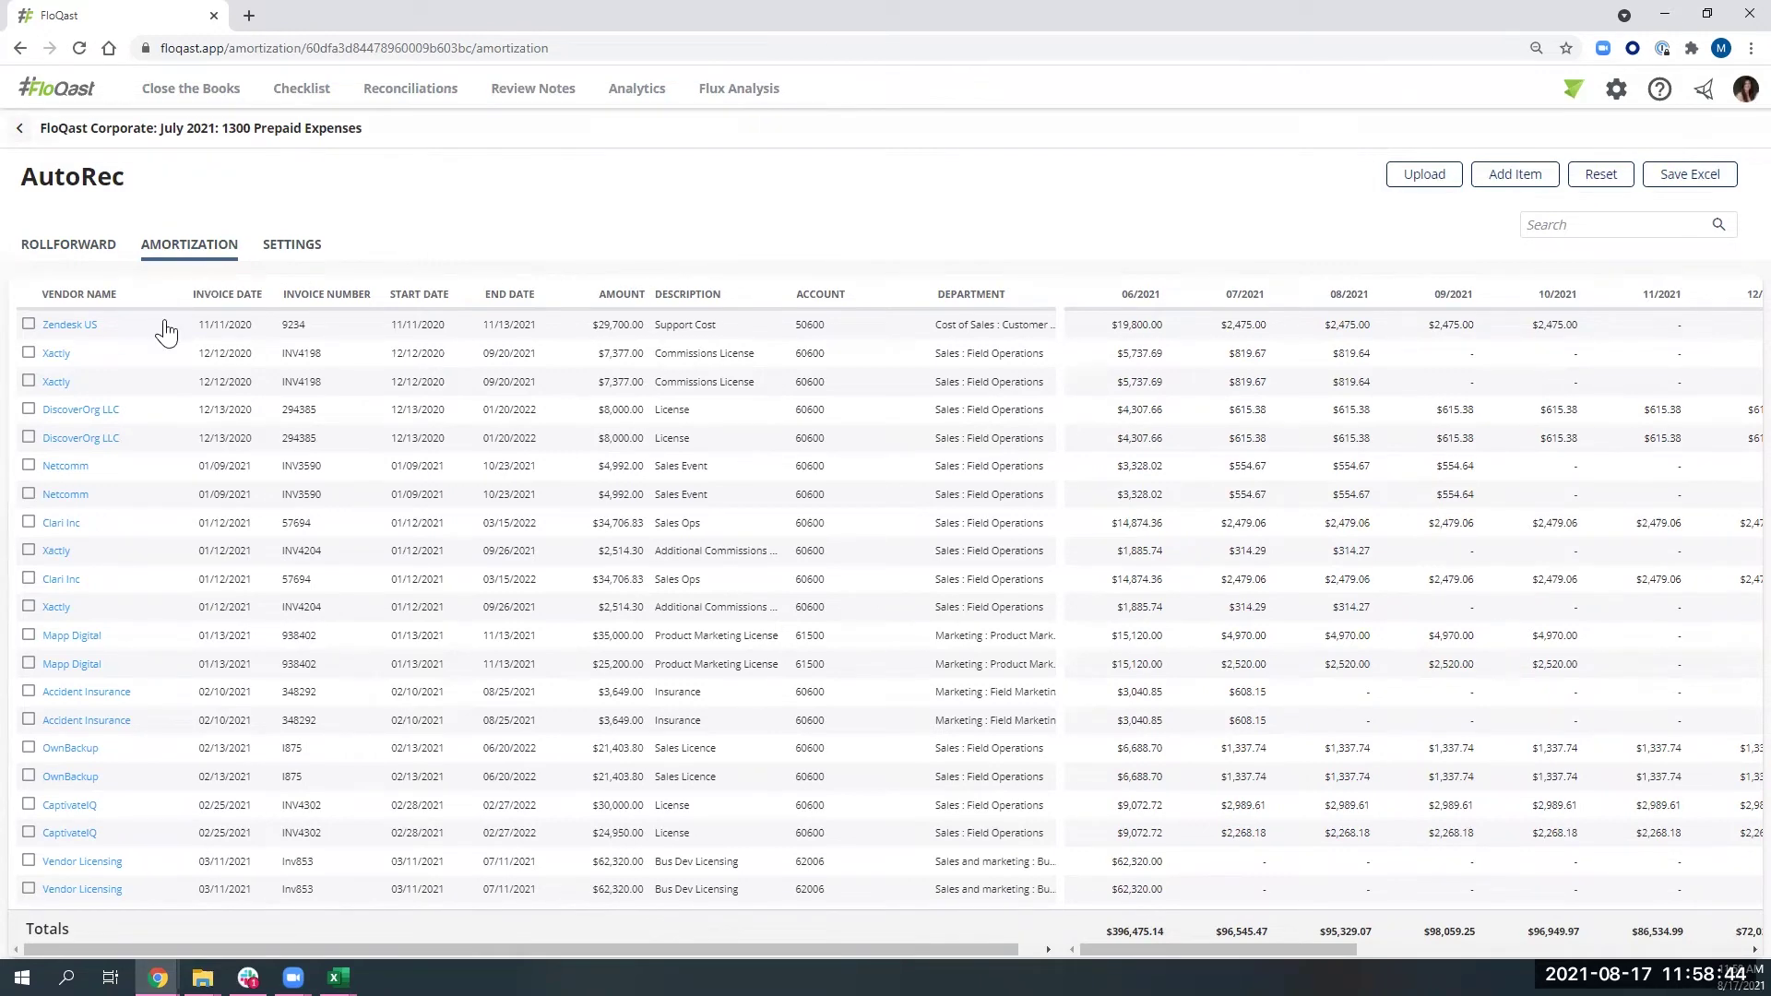
left_click(102, 410)
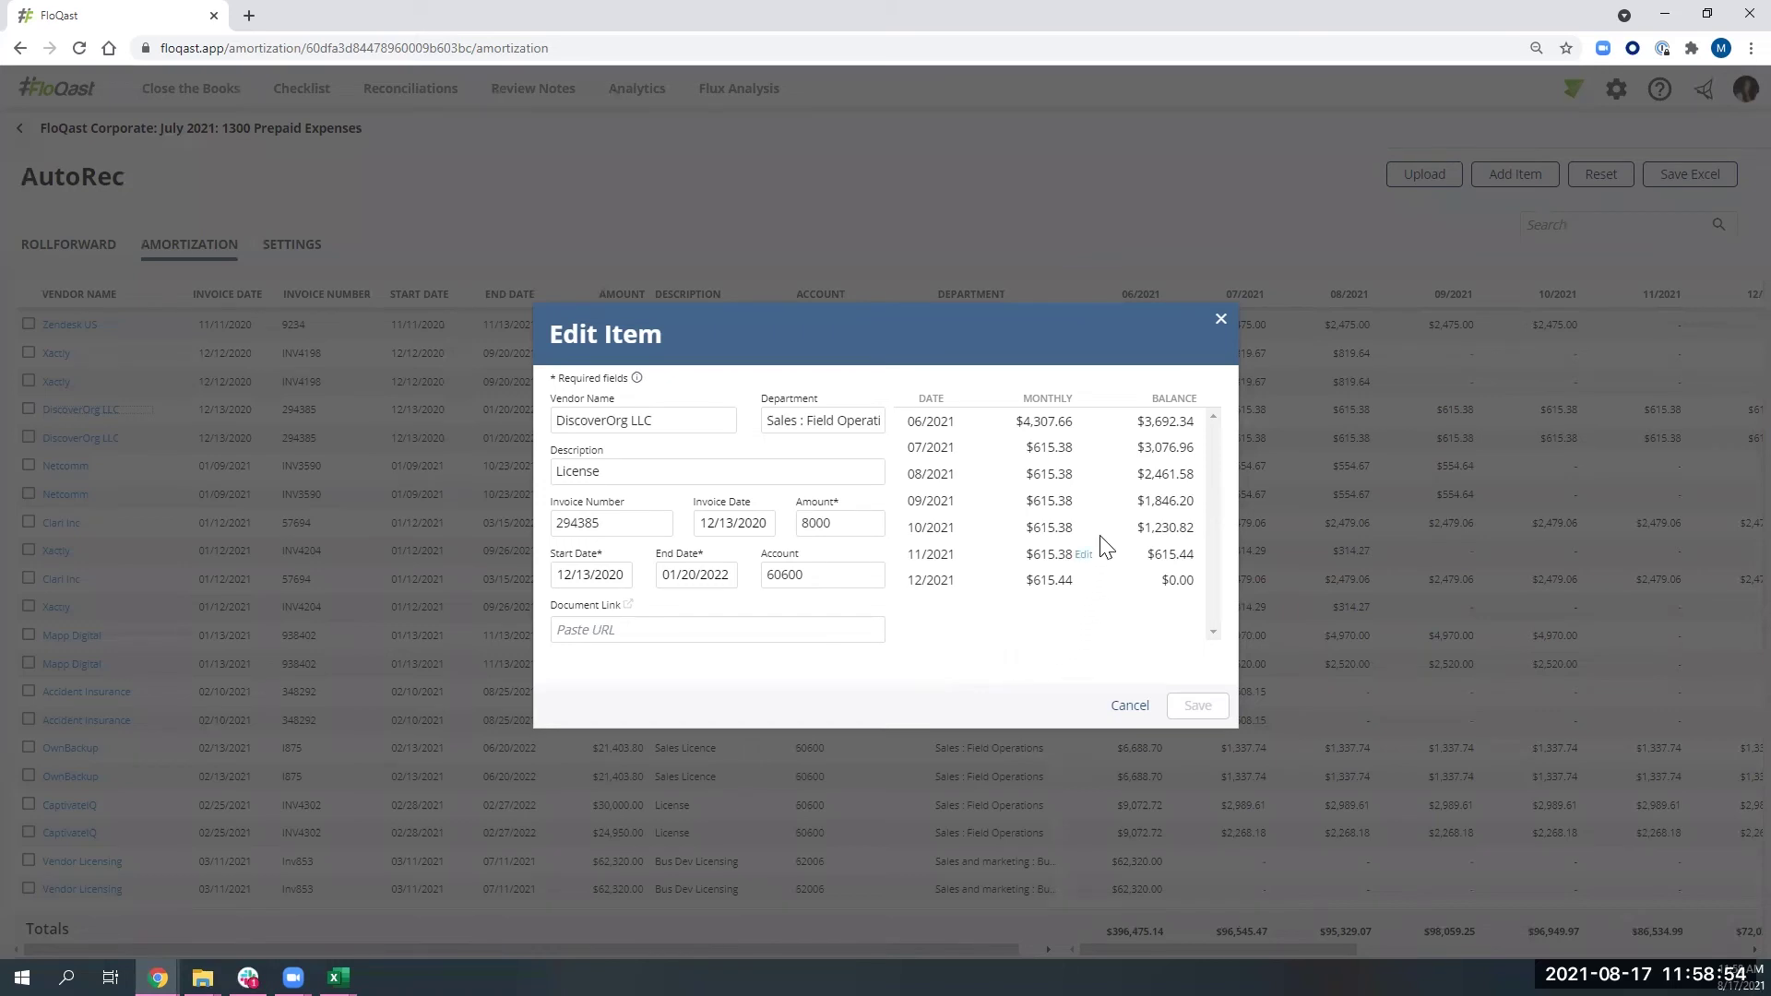
mouse_move(1093, 507)
left_click(1085, 475)
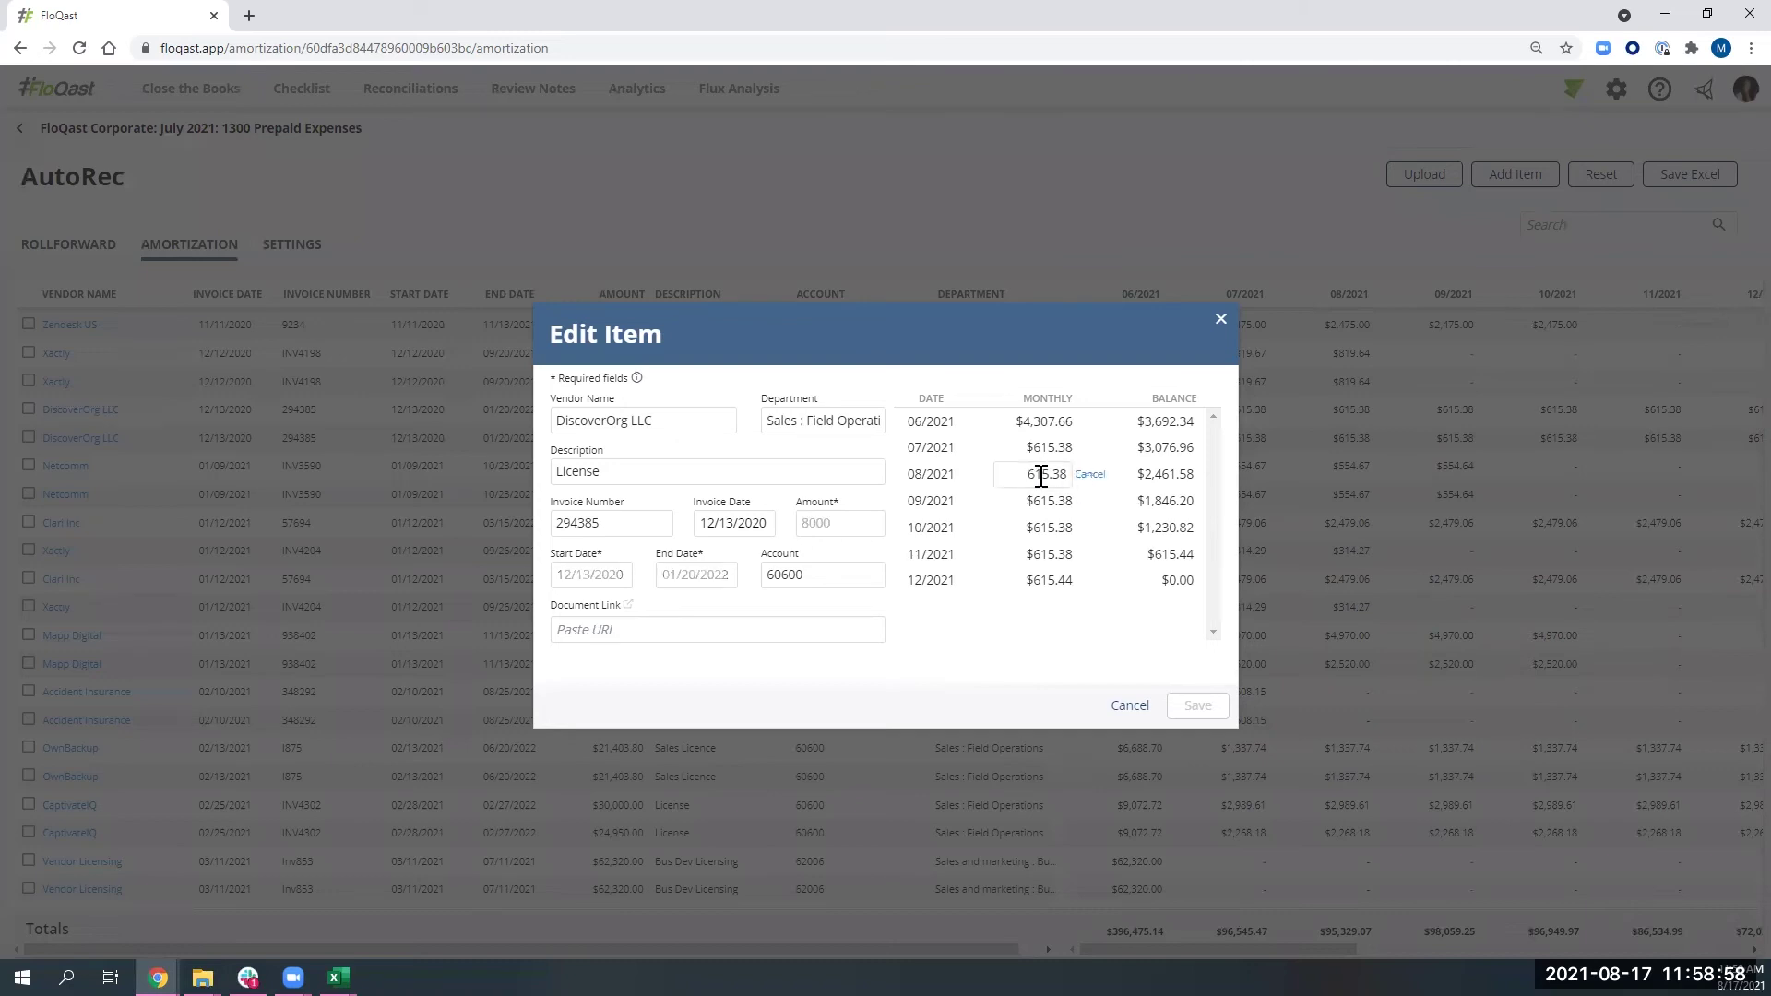
left_click_drag(1020, 474, 1076, 476)
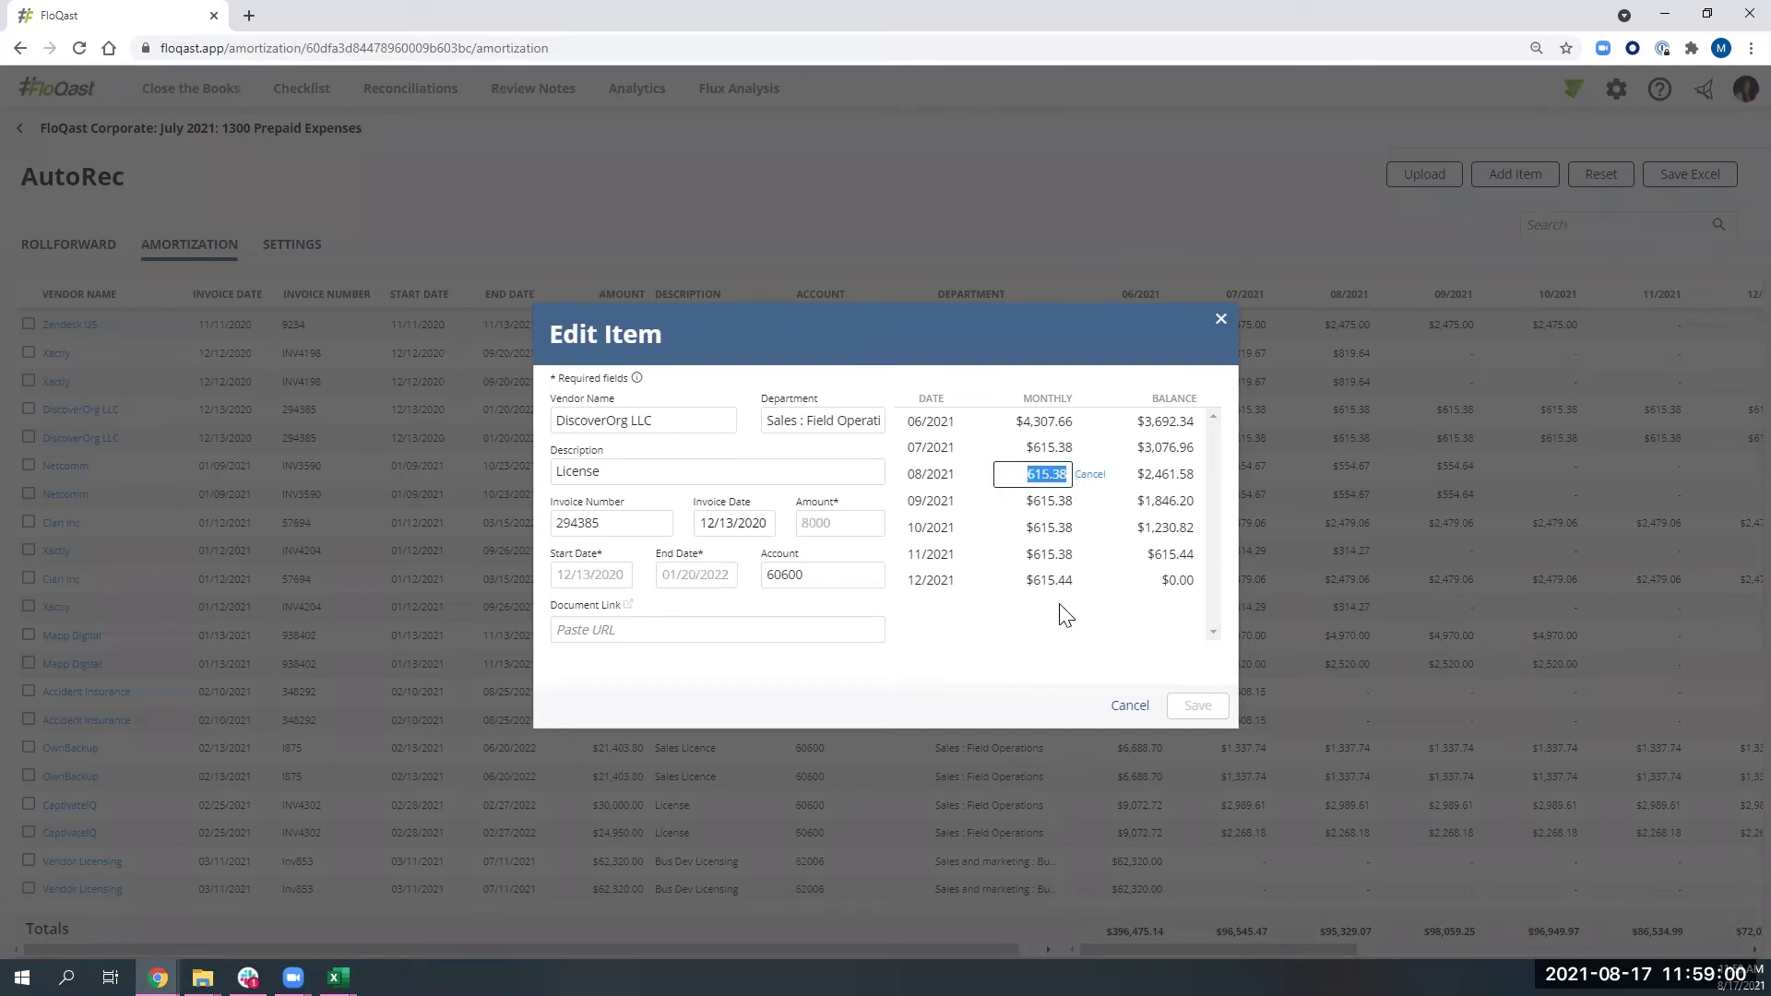
type("1000")
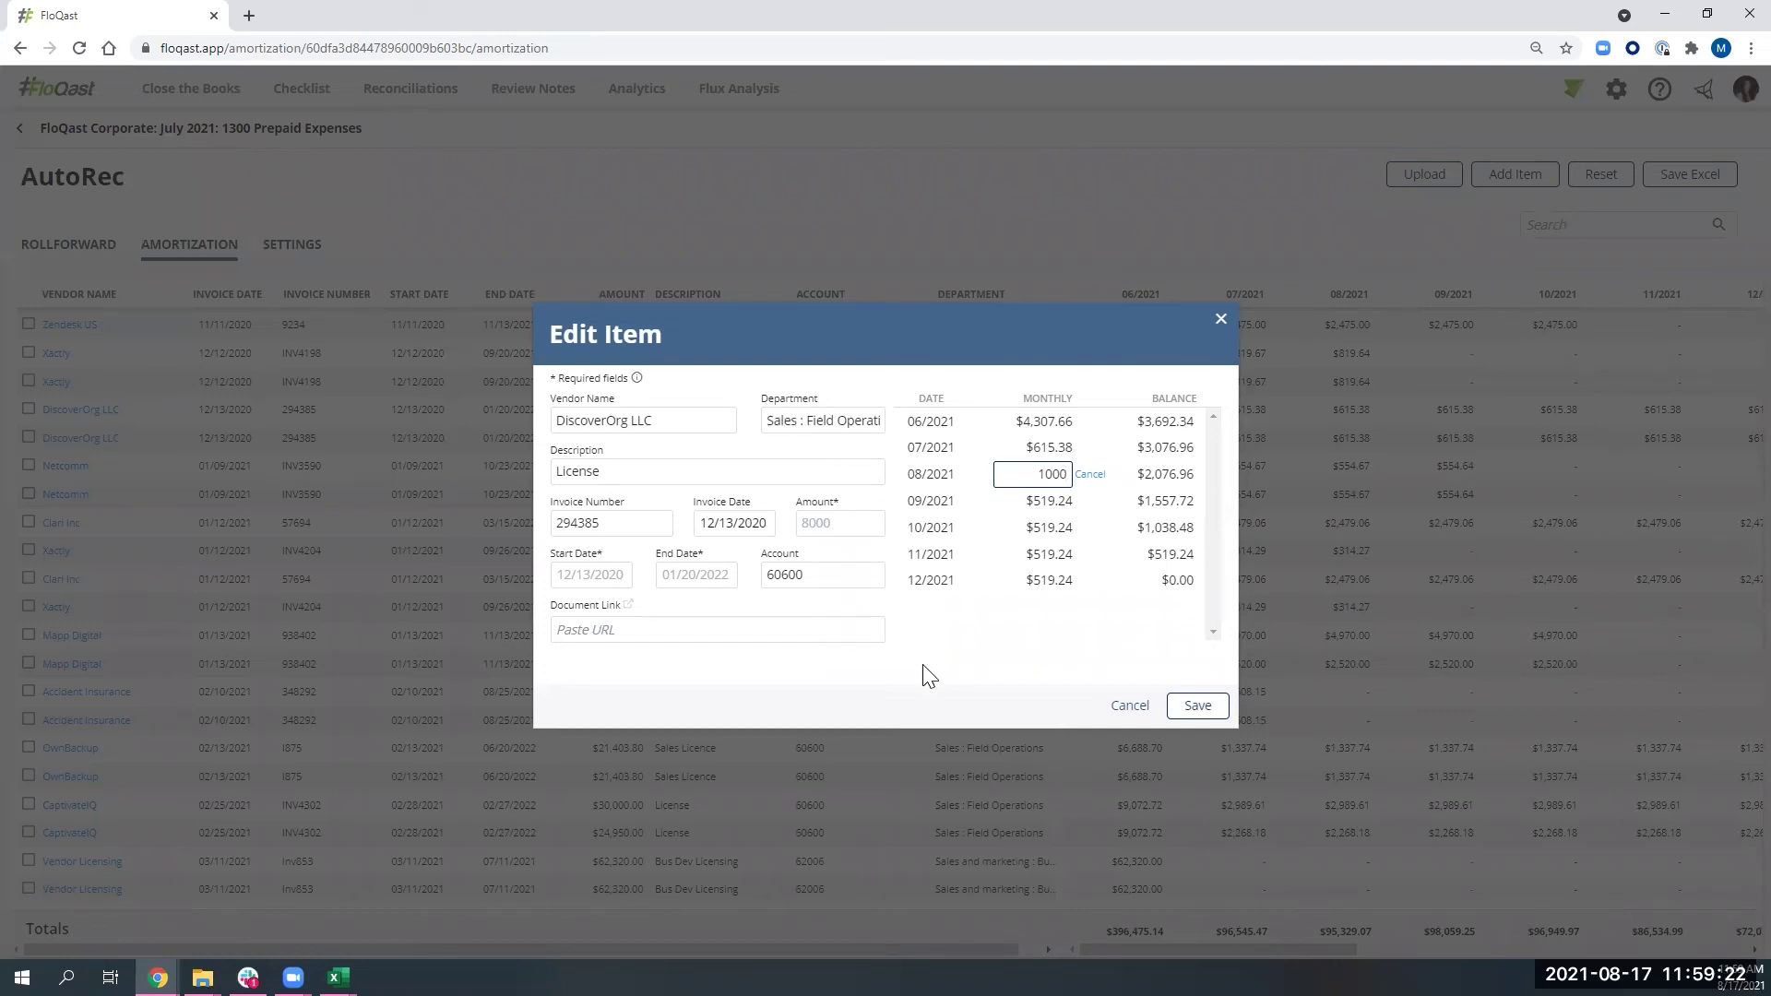
left_click(1123, 708)
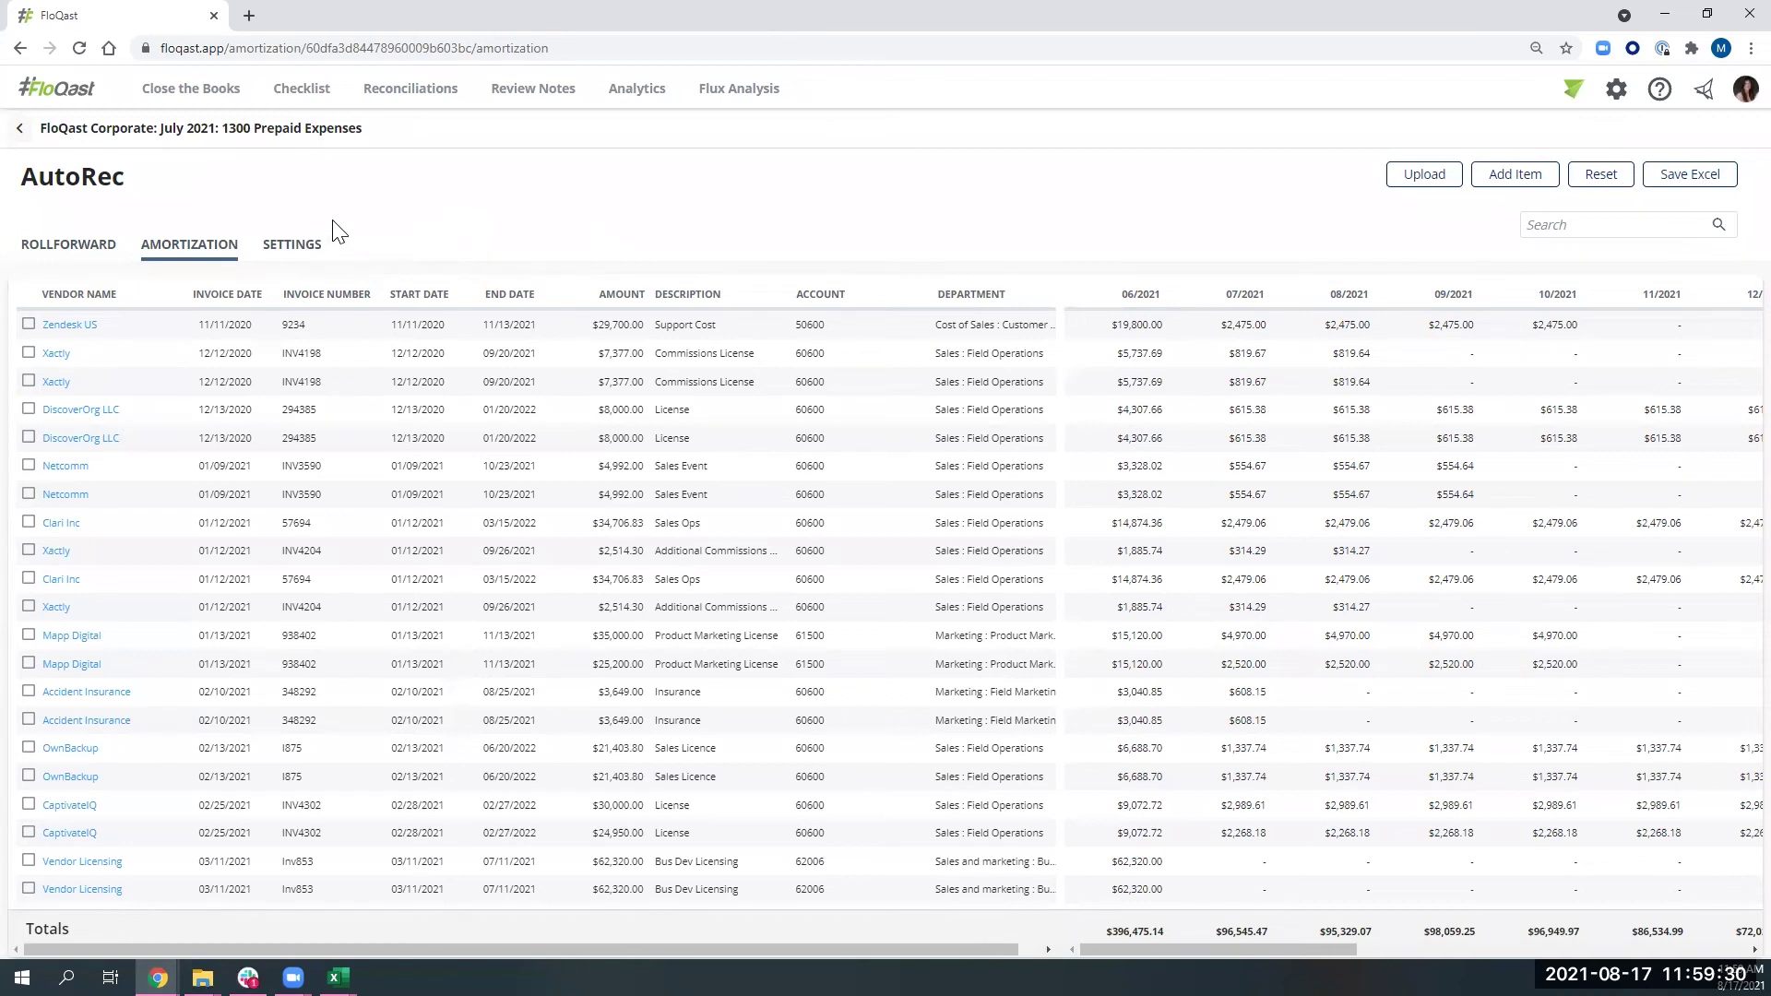
Review the rollforward totals ($96,545.47 current period, $920,518.53 ending balance) and export the AutoRec to Excel
left_click(77, 257)
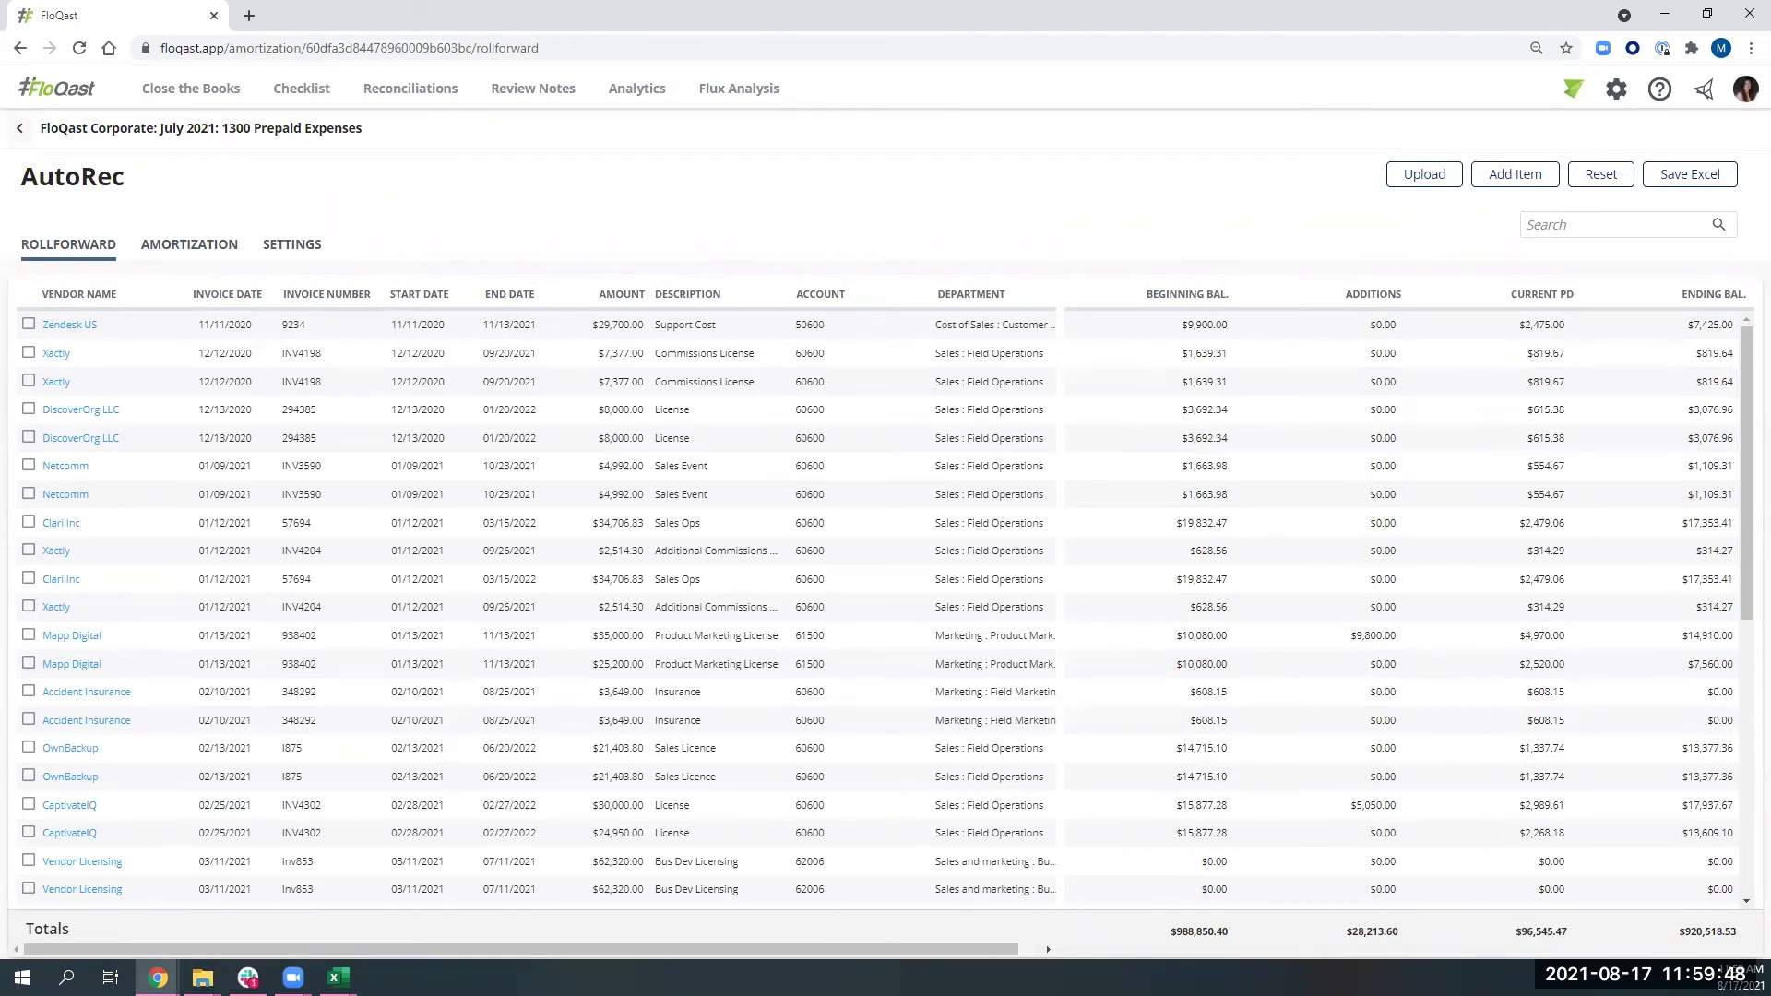
left_click(1709, 935)
left_click(1682, 189)
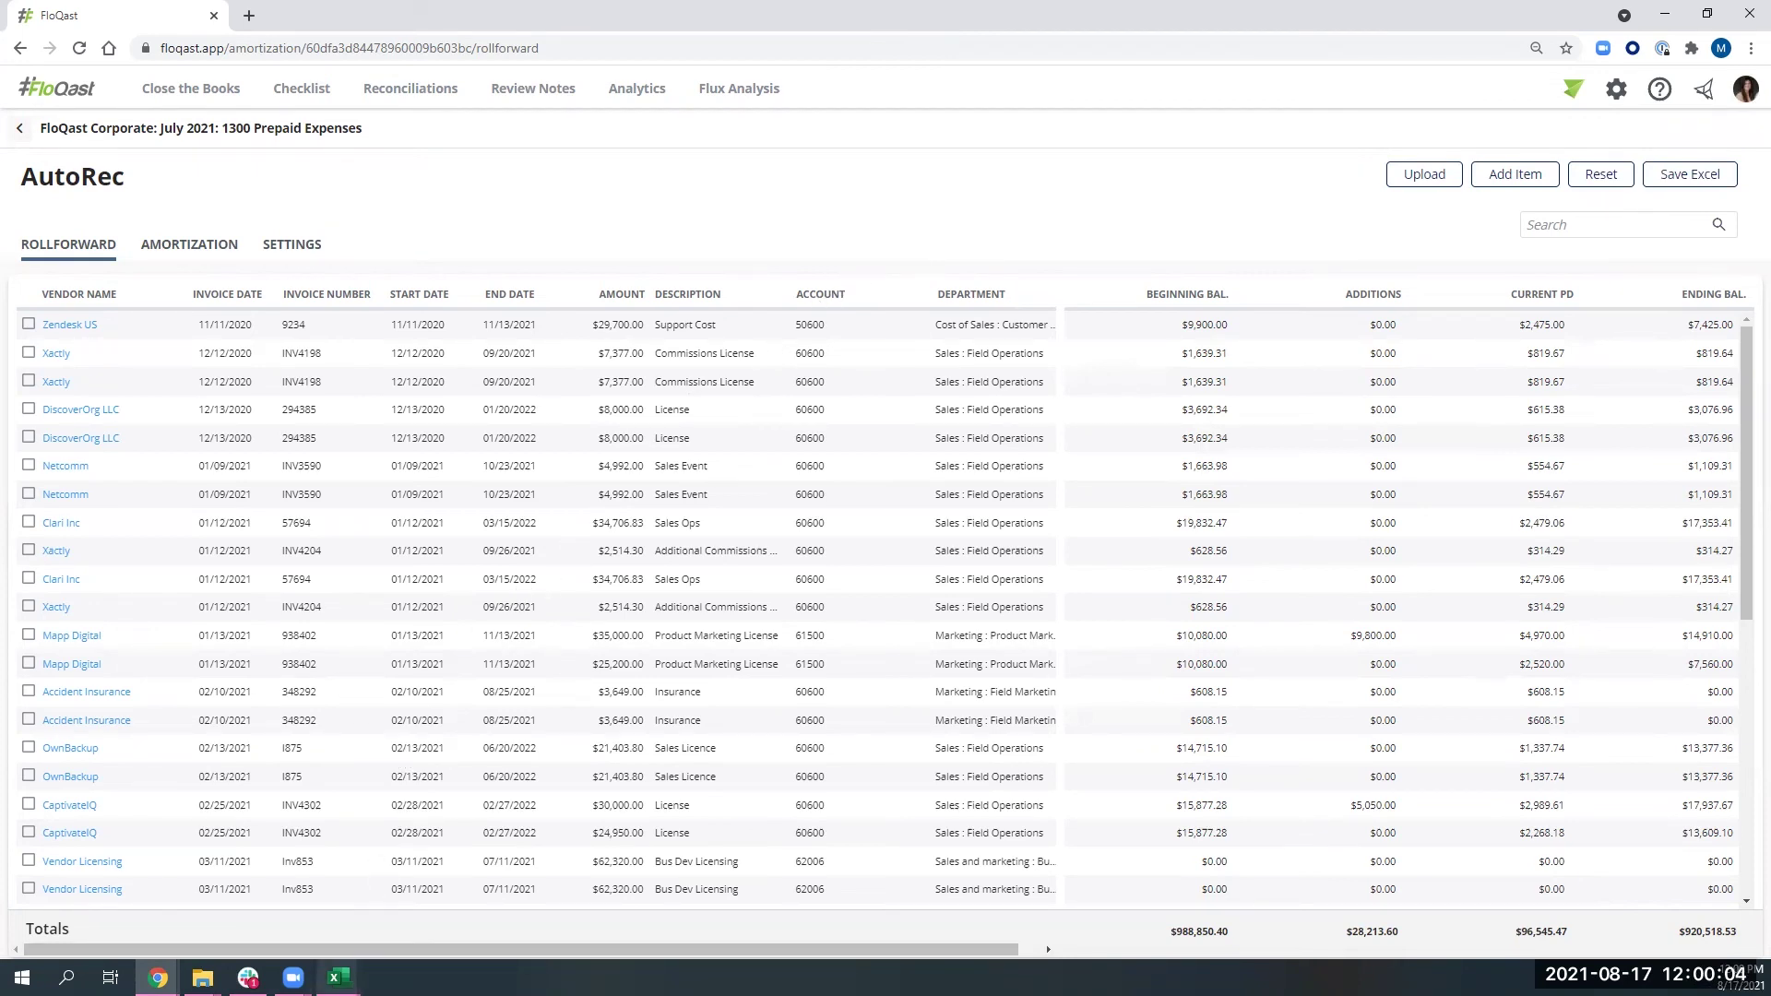
Bring up the Auto-Rec Amortization Export workbook and inspect the SUM formula in cell H3
mouse_move(338, 978)
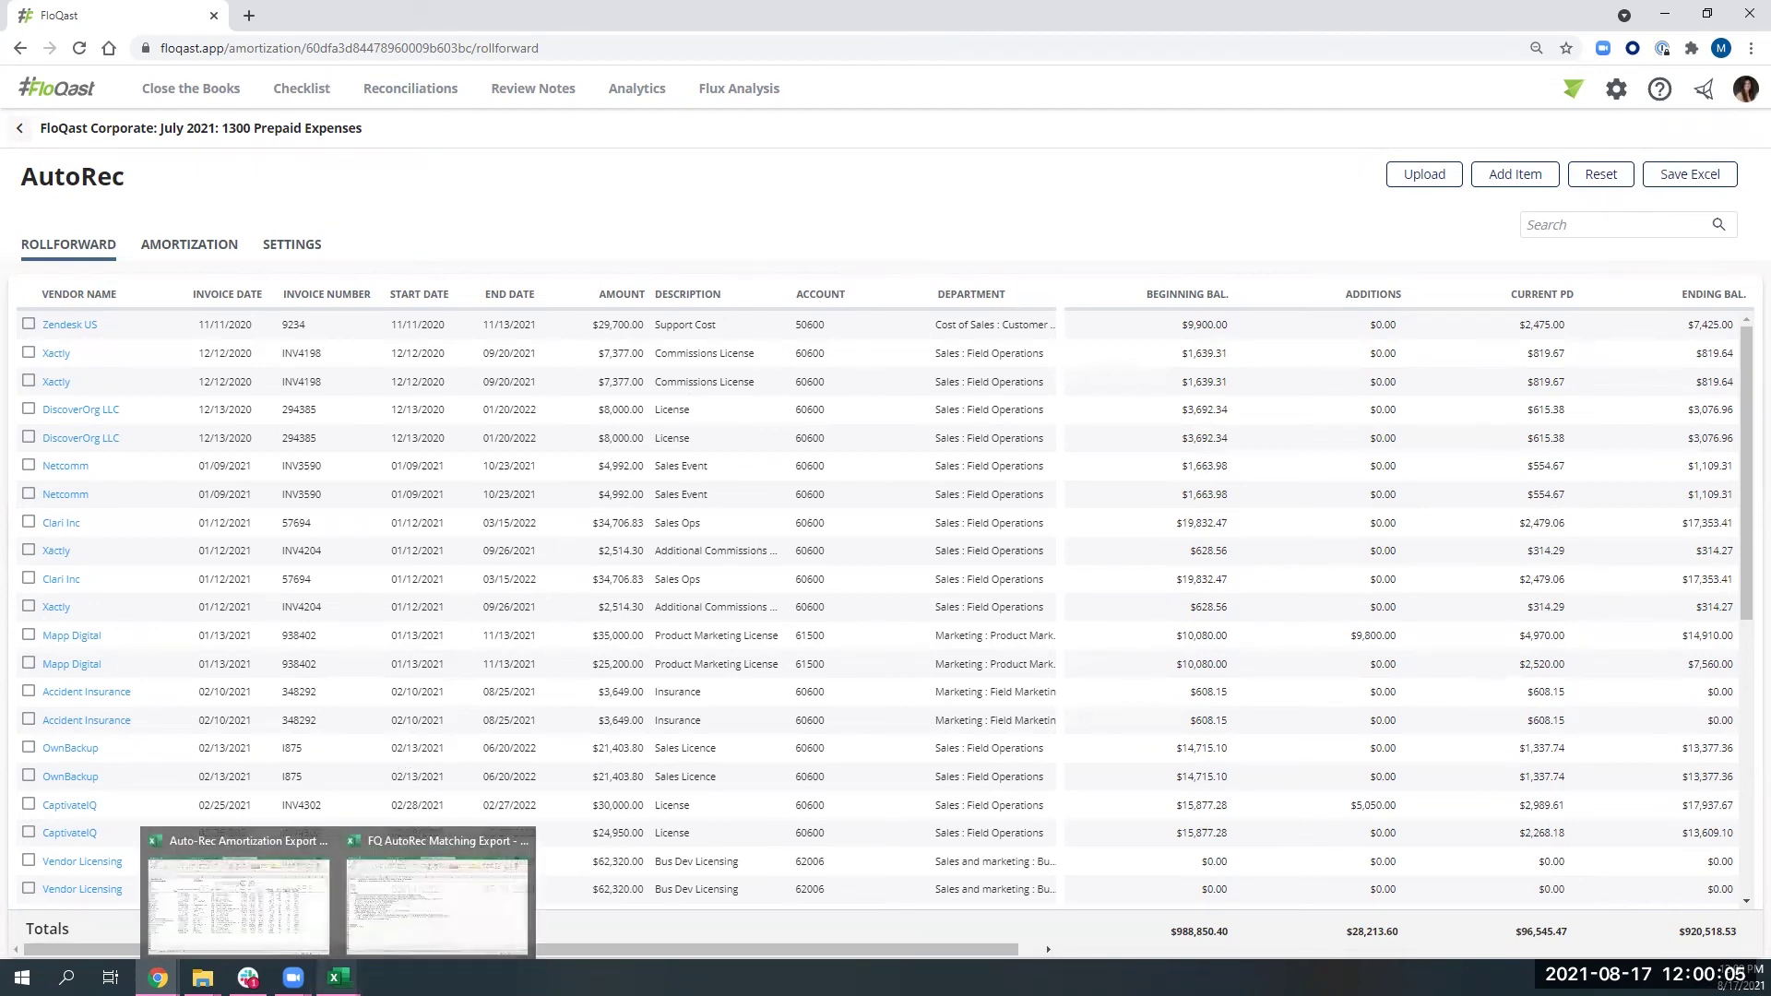
left_click(295, 923)
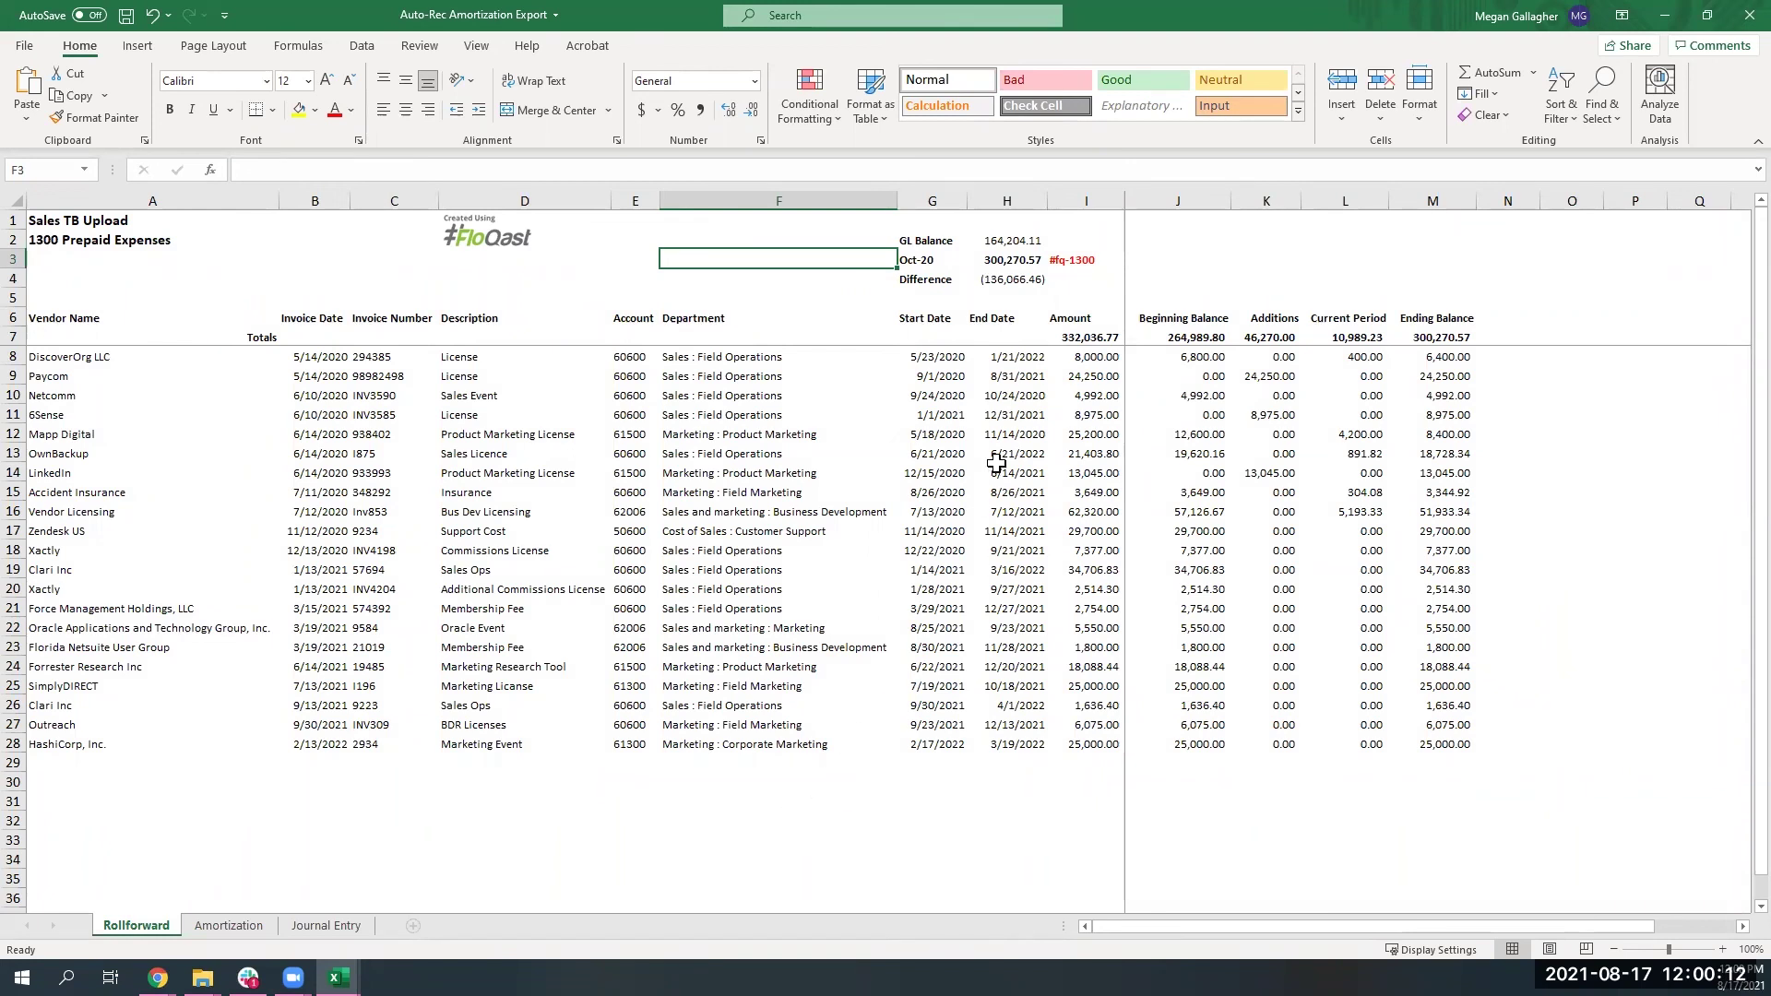
key("ctrl")
left_click(1023, 267)
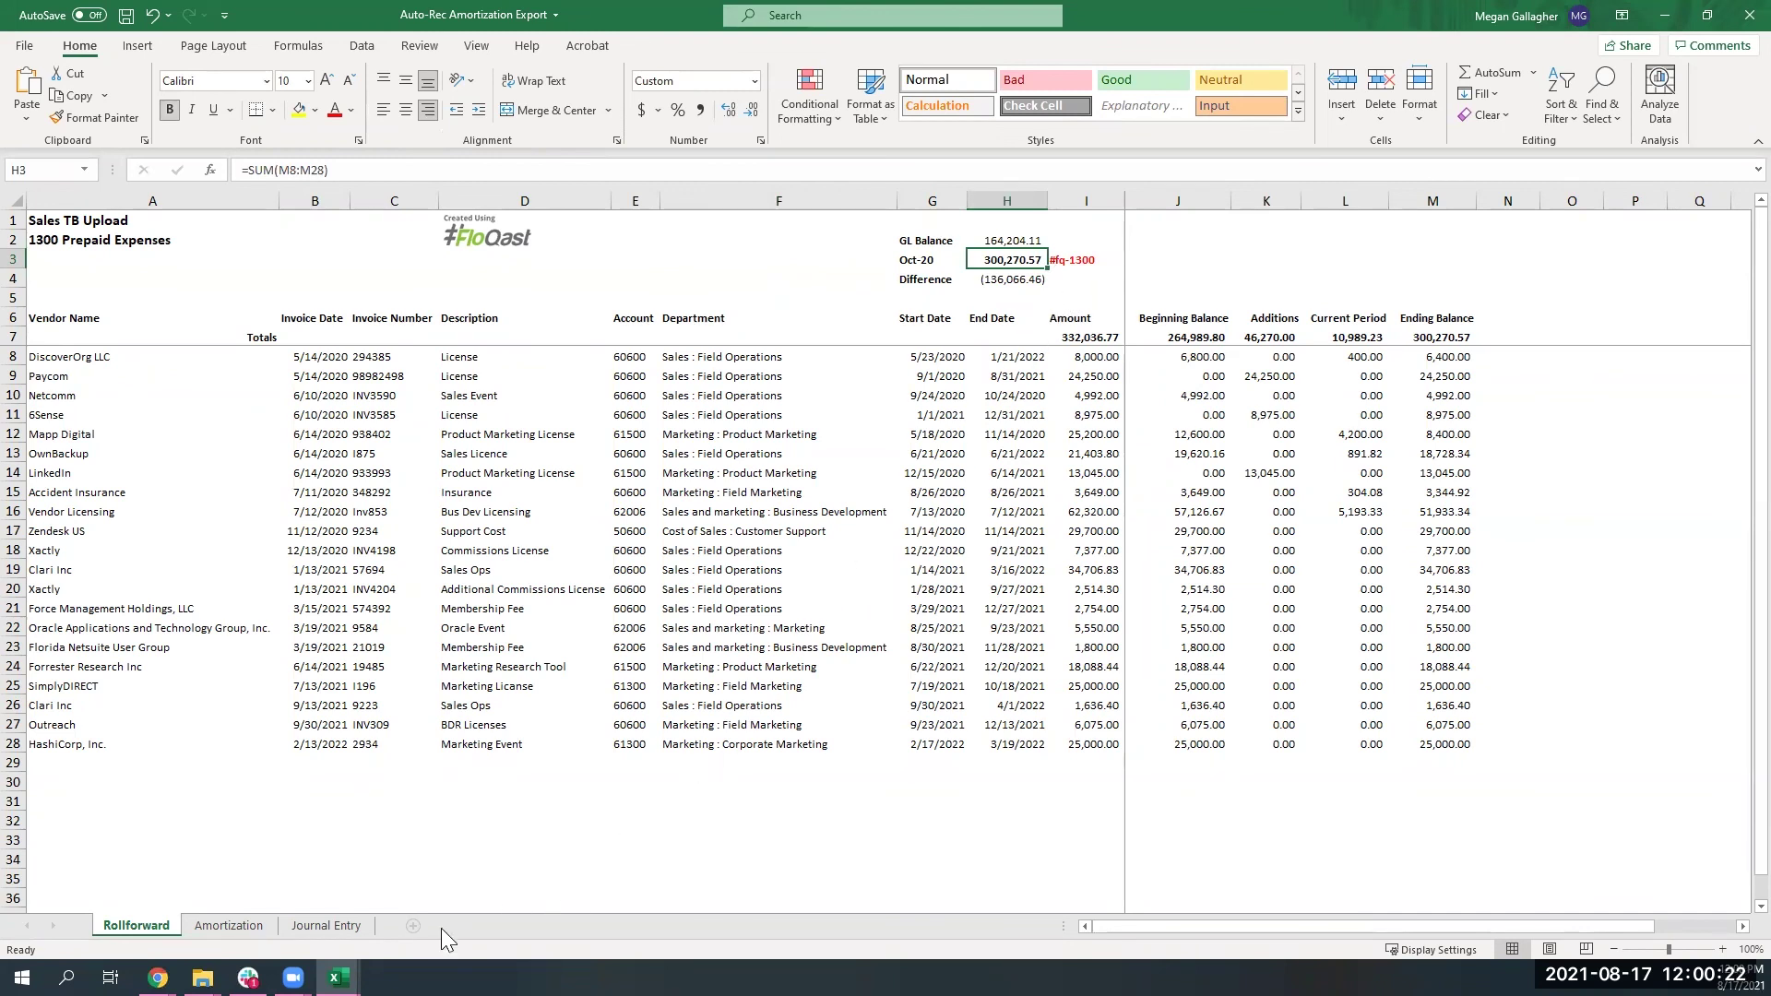
Look through the Amortization and Journal Entry sheets, then minimize Excel to return to FloQast
left_click(223, 926)
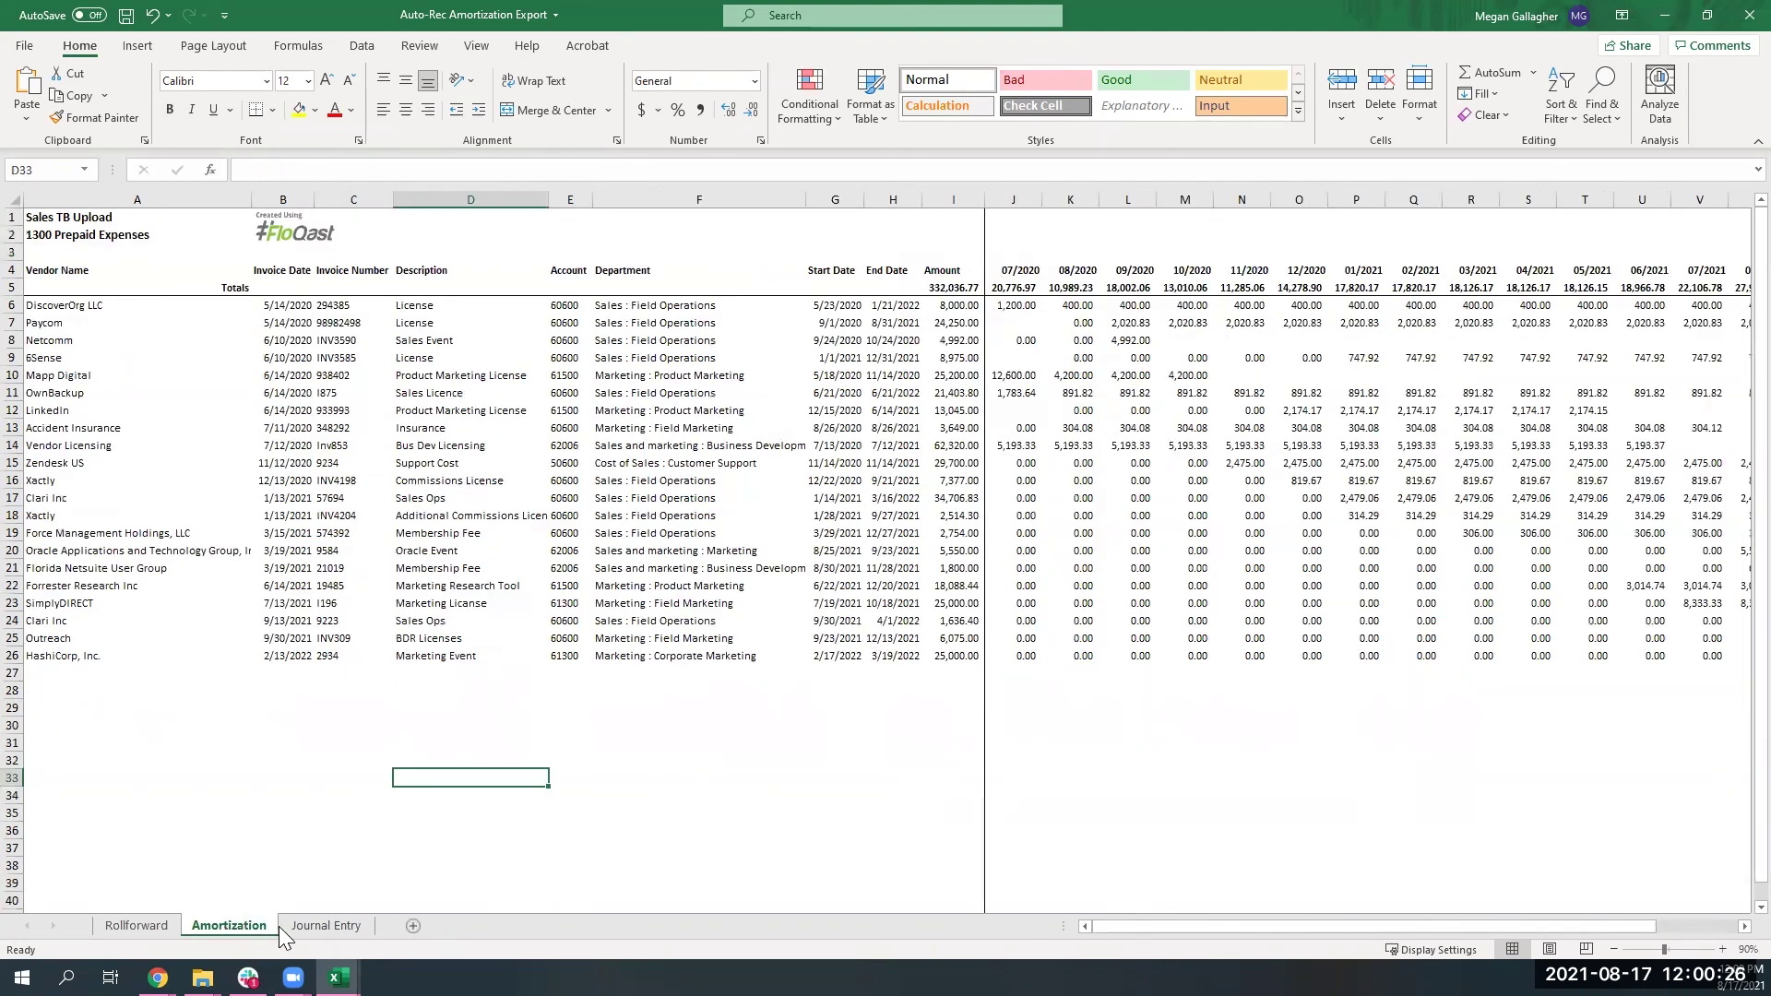
left_click(310, 927)
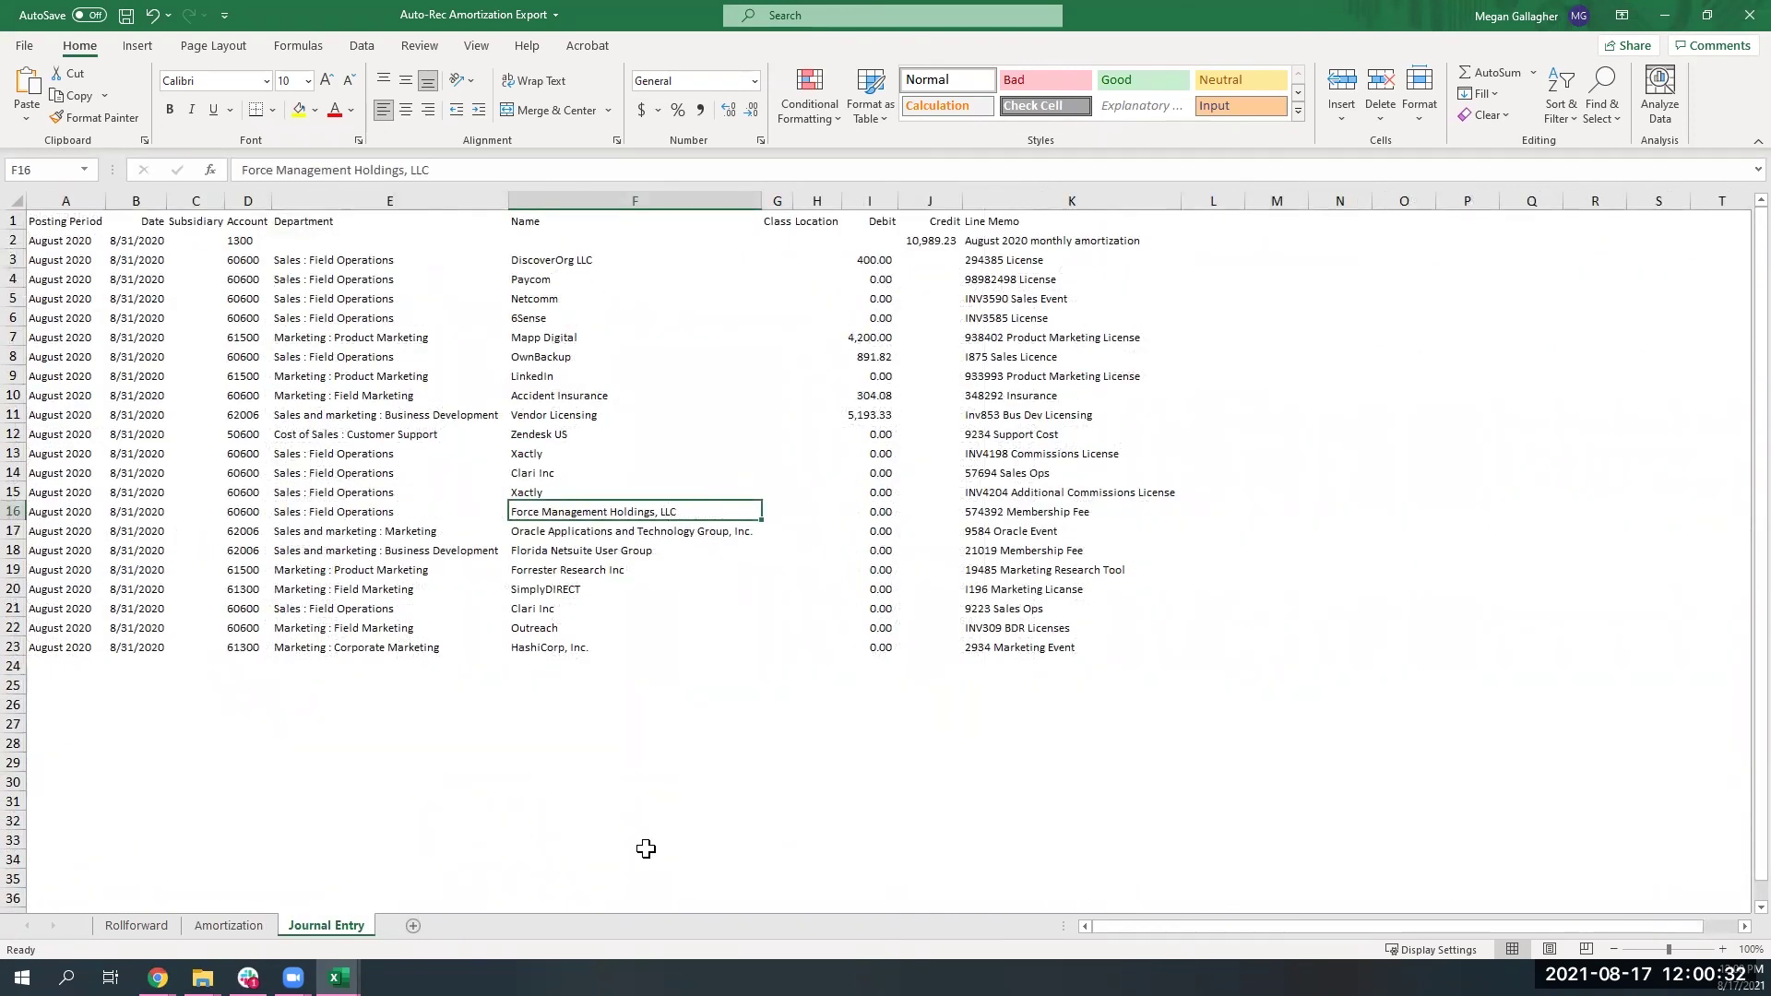
left_click(874, 683)
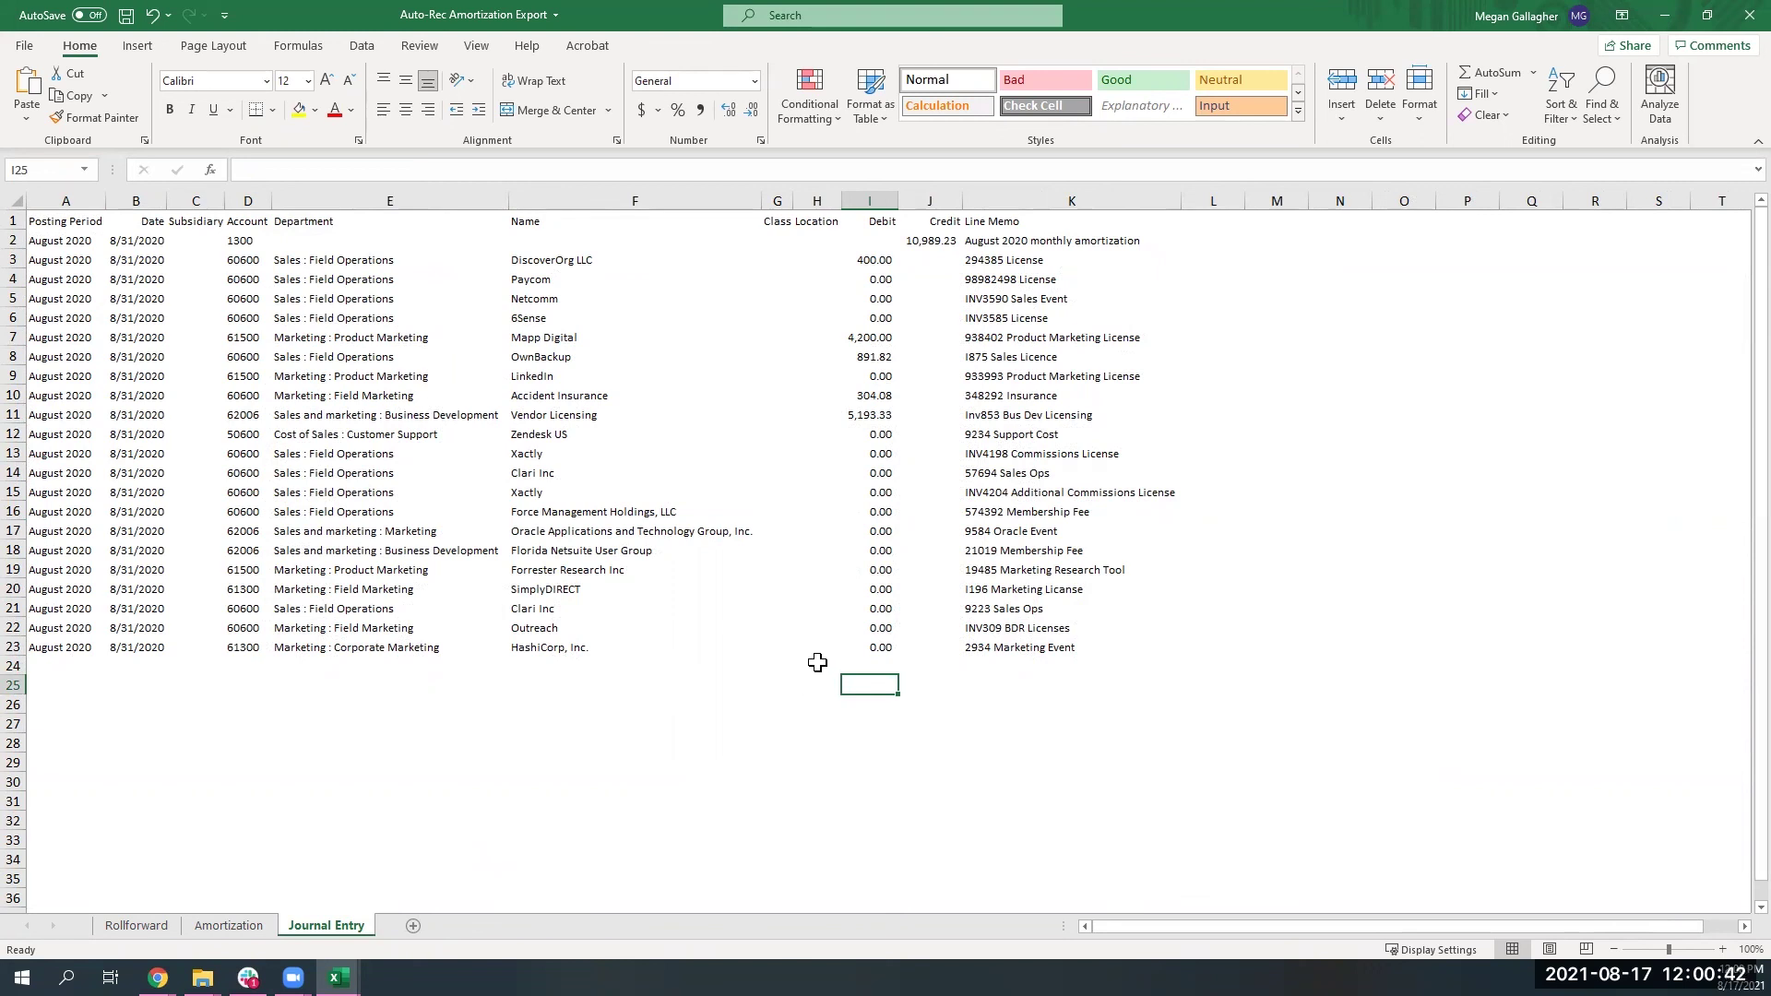
left_click(1664, 23)
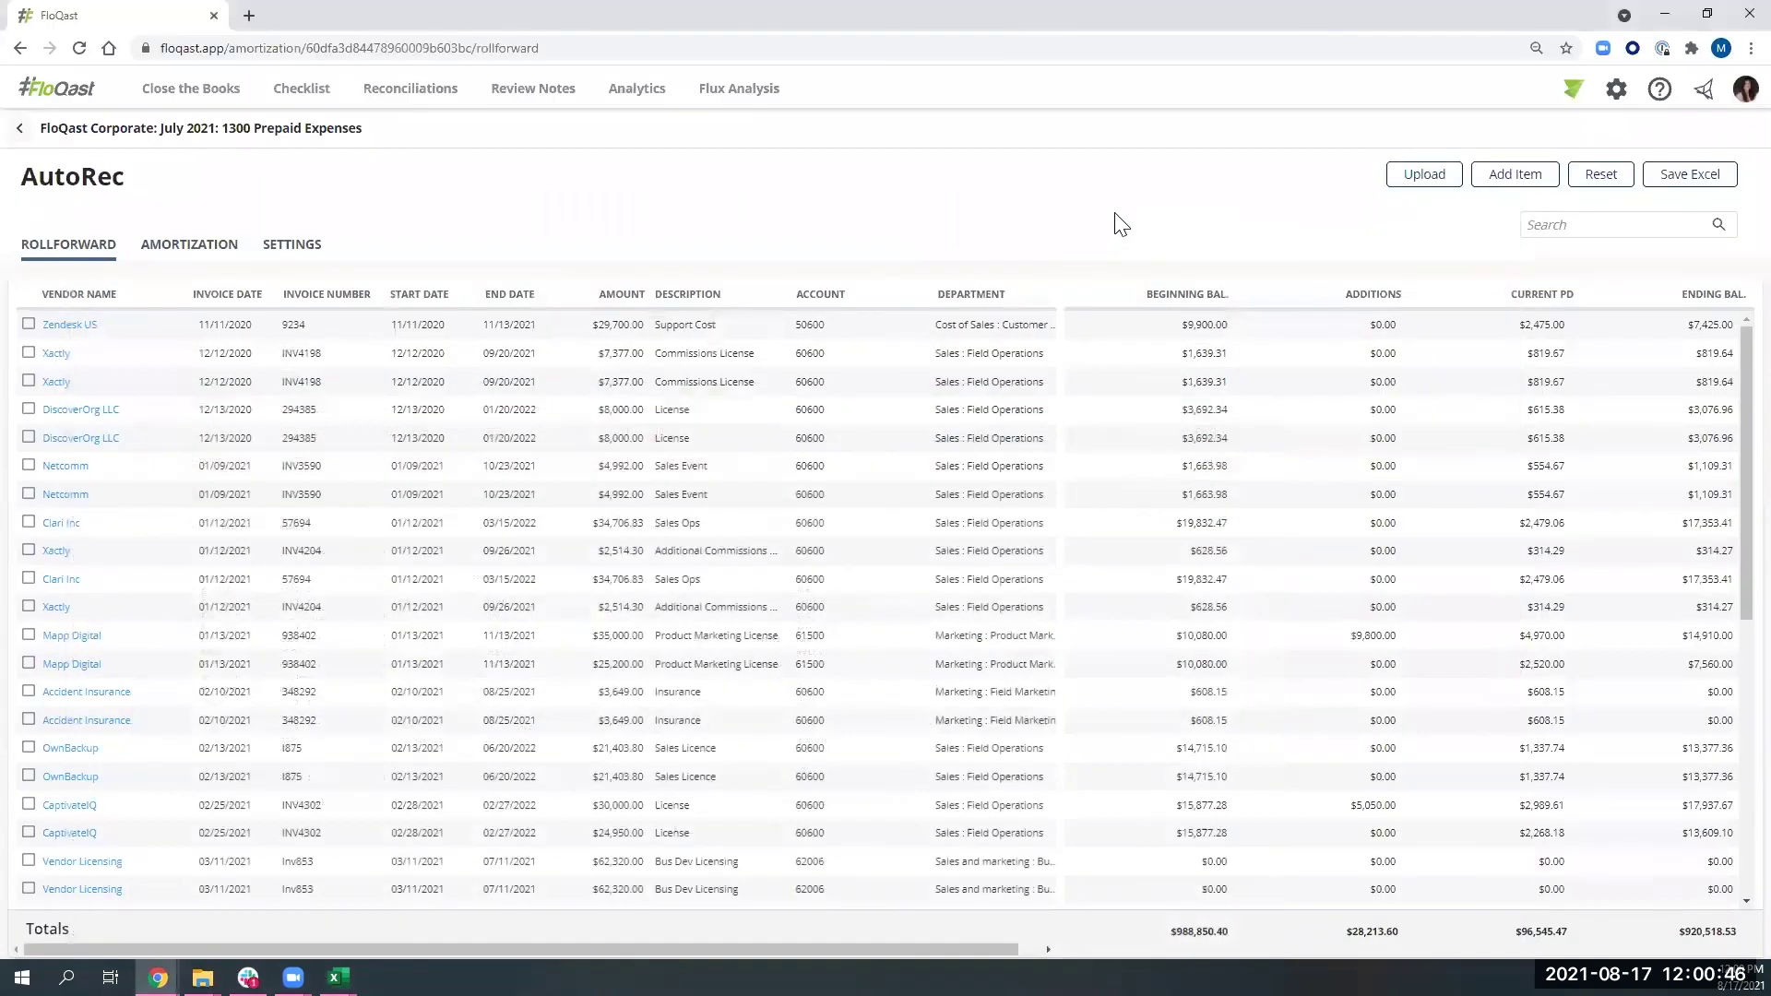